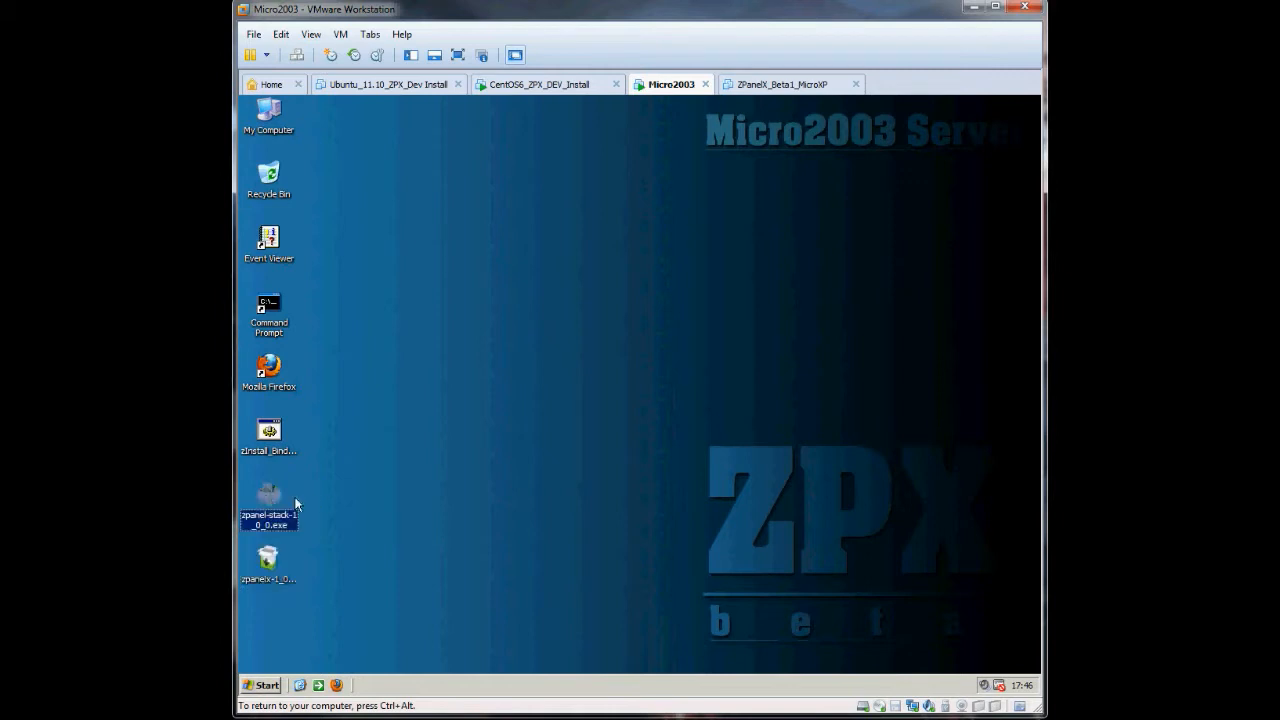
- Launch the zpanel-stack-1_0_0.exe installer from the Micro2003 desktop
left_click(267, 571)
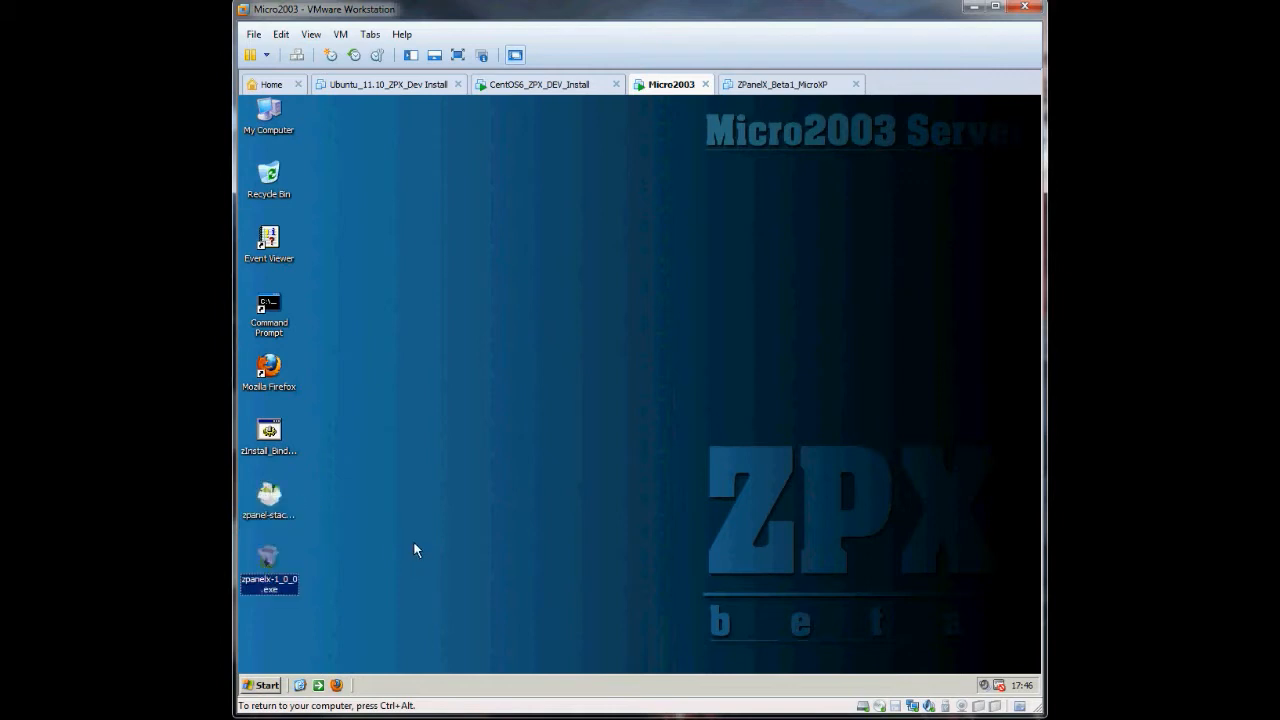
double_click(267, 505)
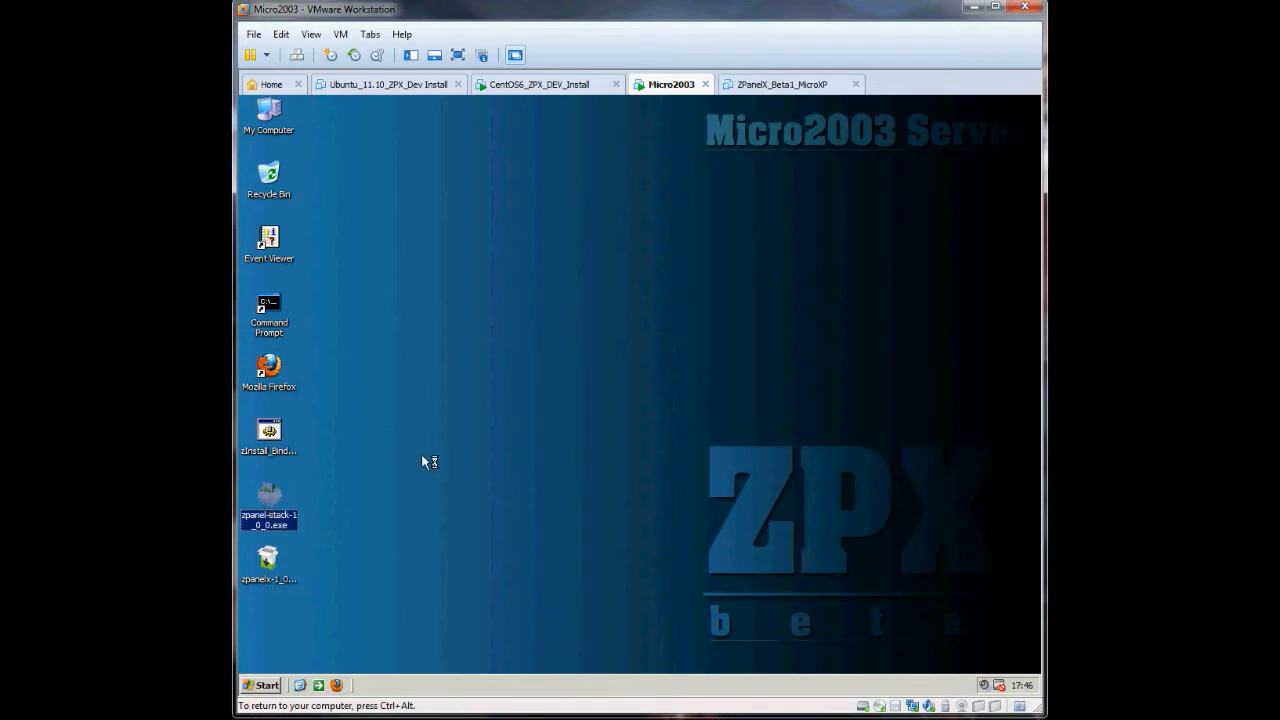
- Install the ZPanel Server Stack accepting the GPL licence, dismiss the hMailServer error, and finish setup
left_click(729, 515)
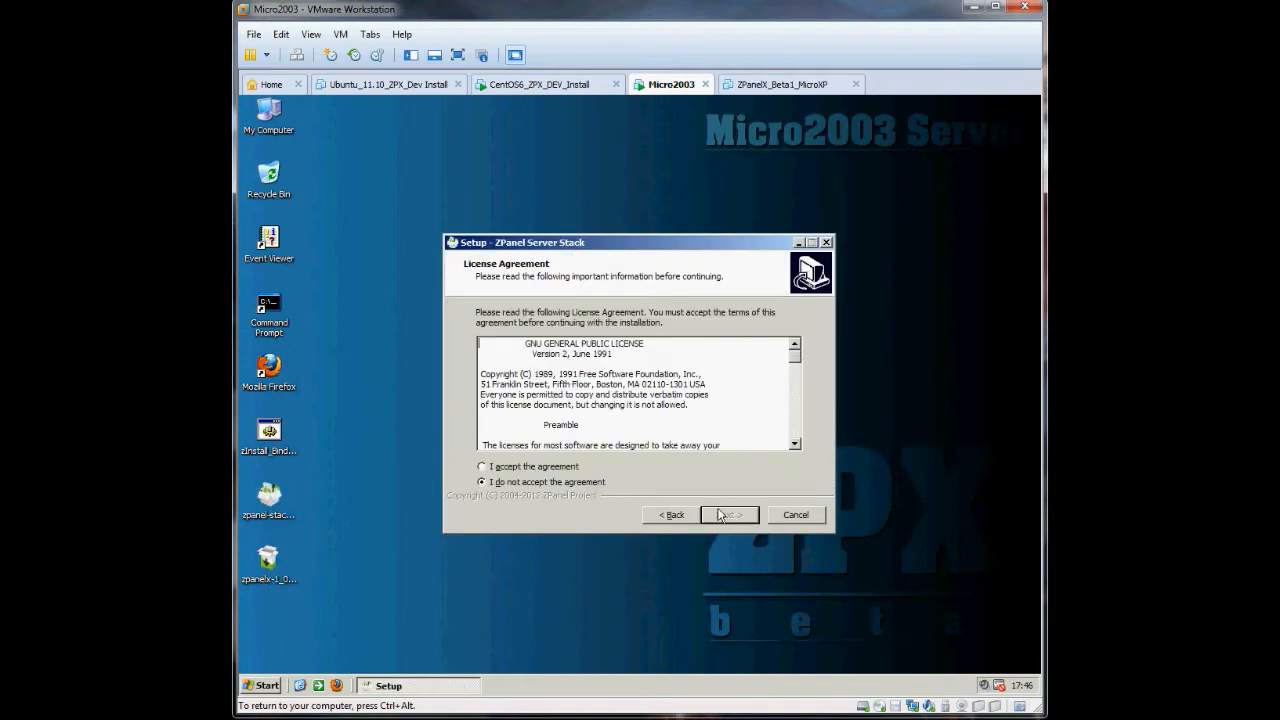
left_click(530, 465)
left_click(730, 515)
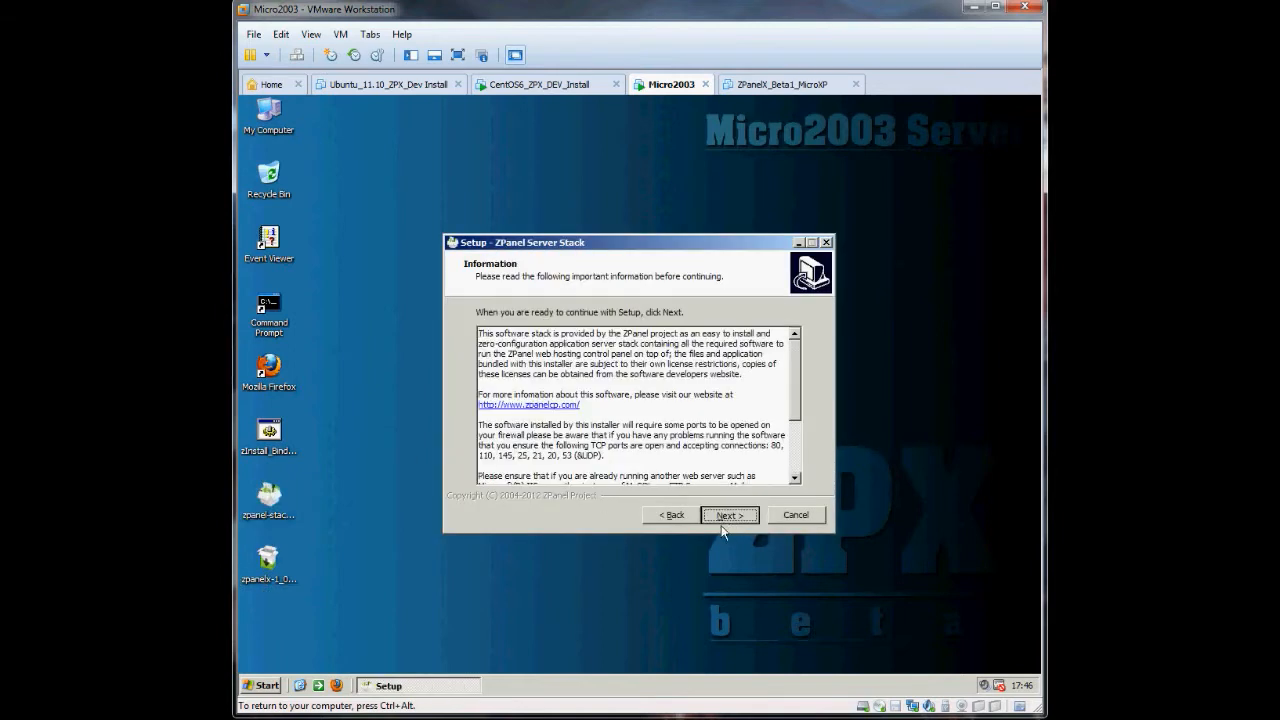
left_click(730, 515)
left_click(730, 515)
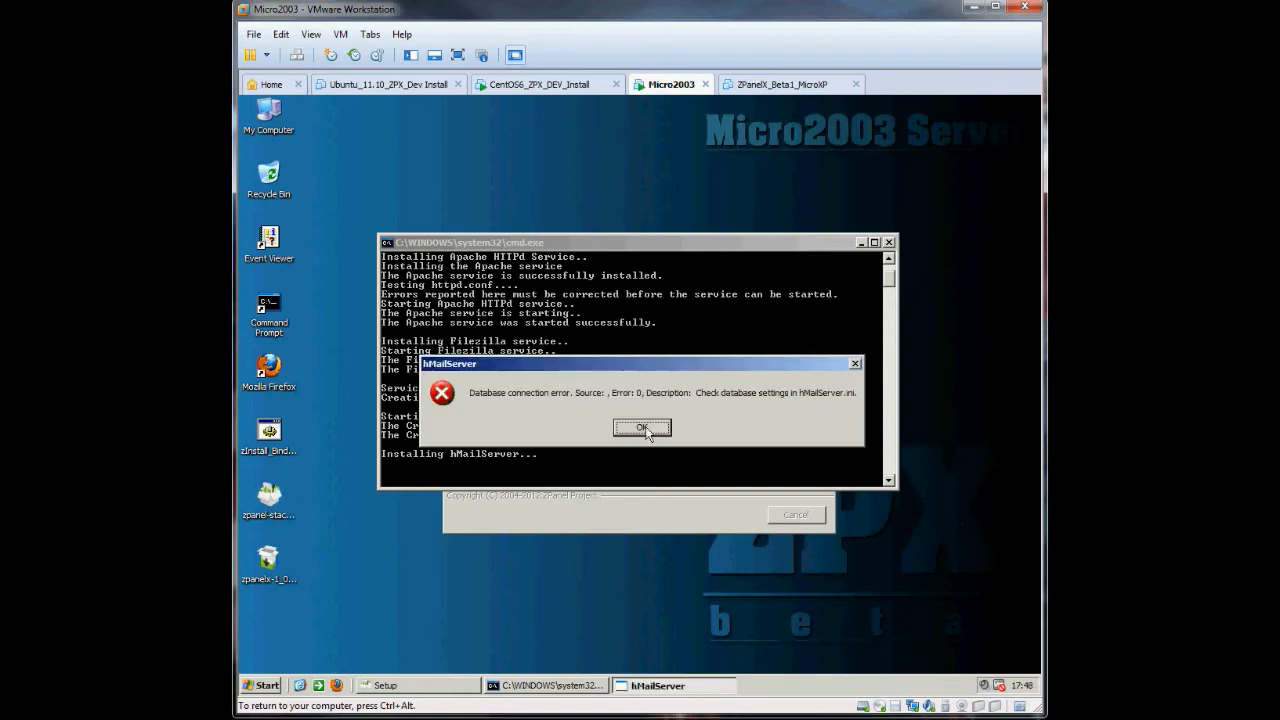
left_click(645, 430)
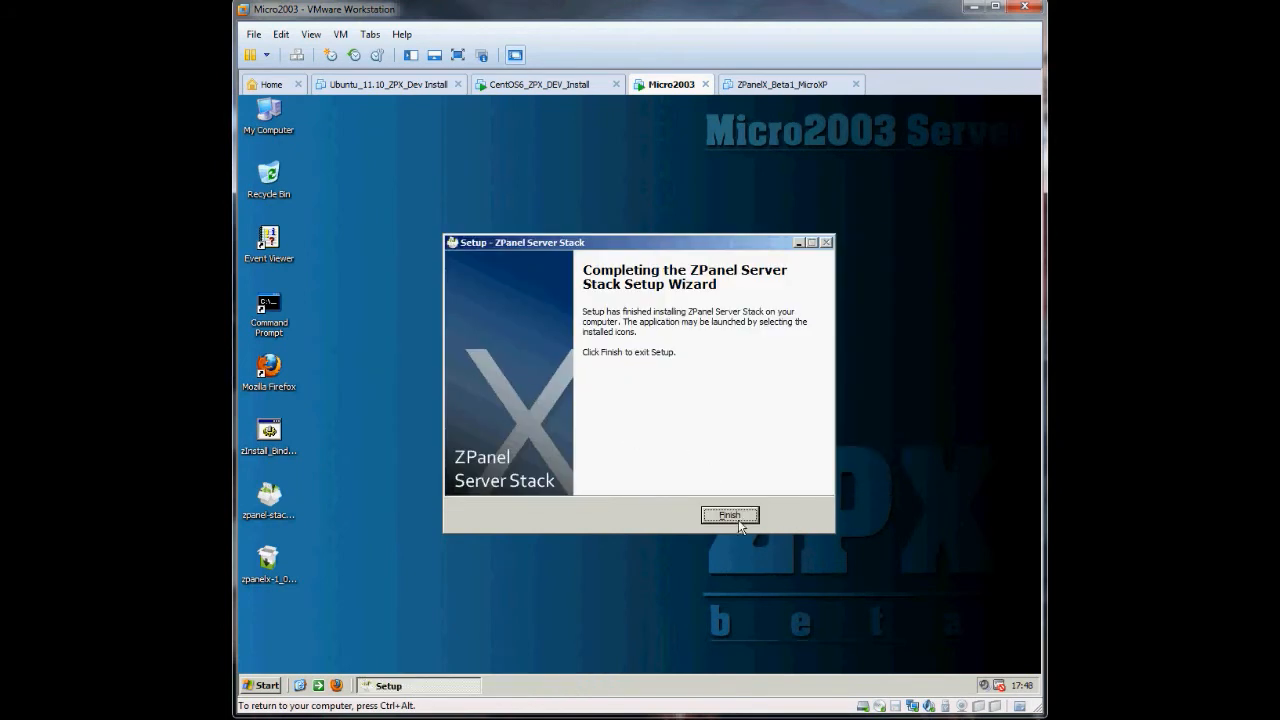
left_click(731, 516)
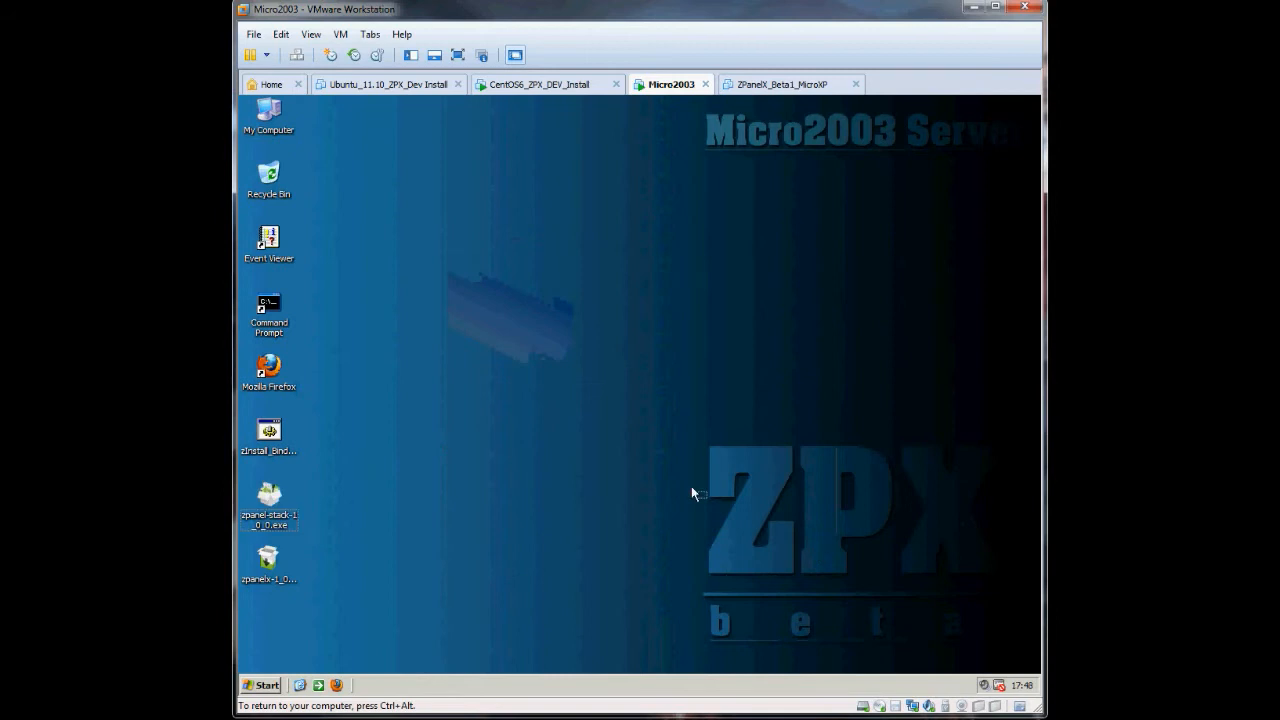
- Reboot the Windows Server 2003 guest using the Restart shutdown option
left_click(270, 433)
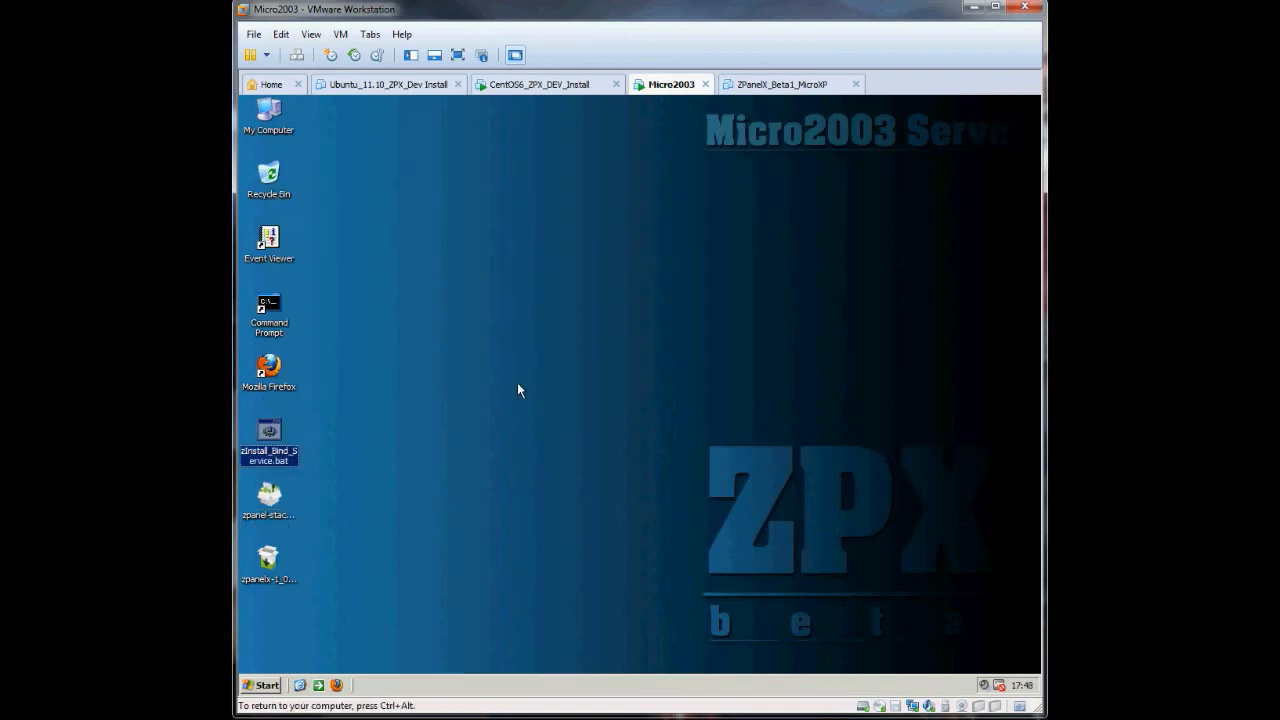
left_click(265, 686)
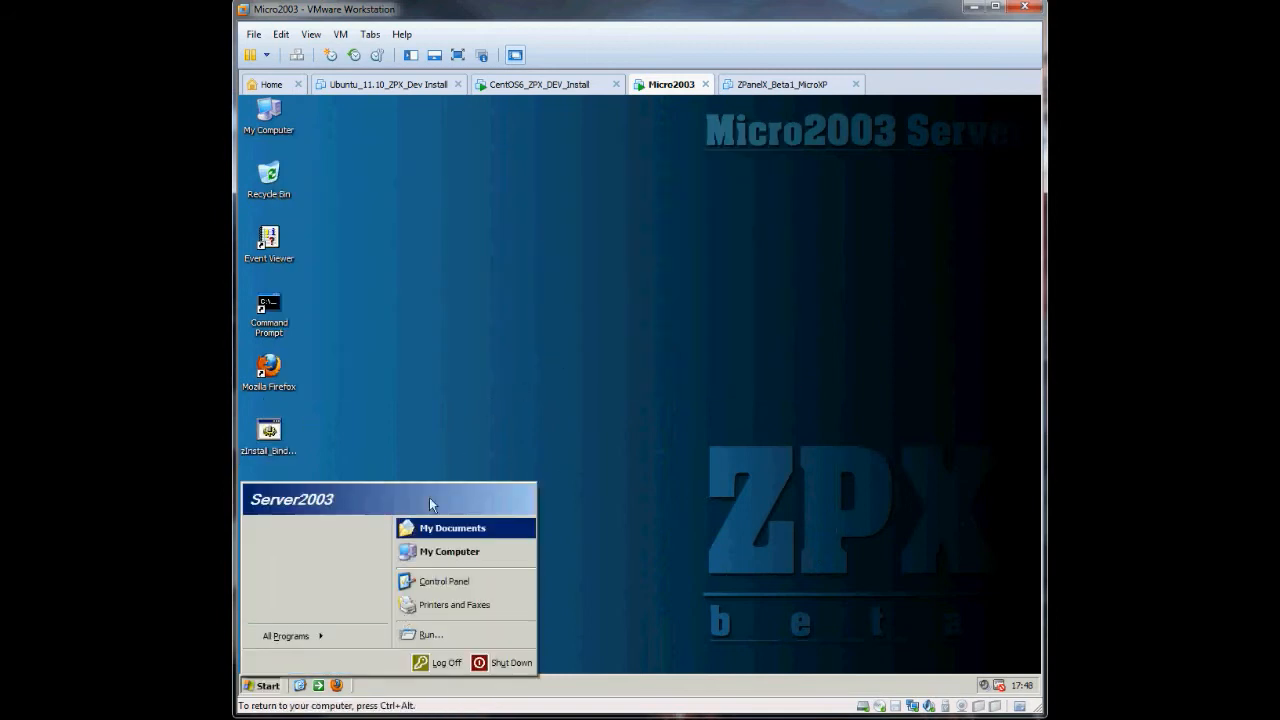
left_click(397, 424)
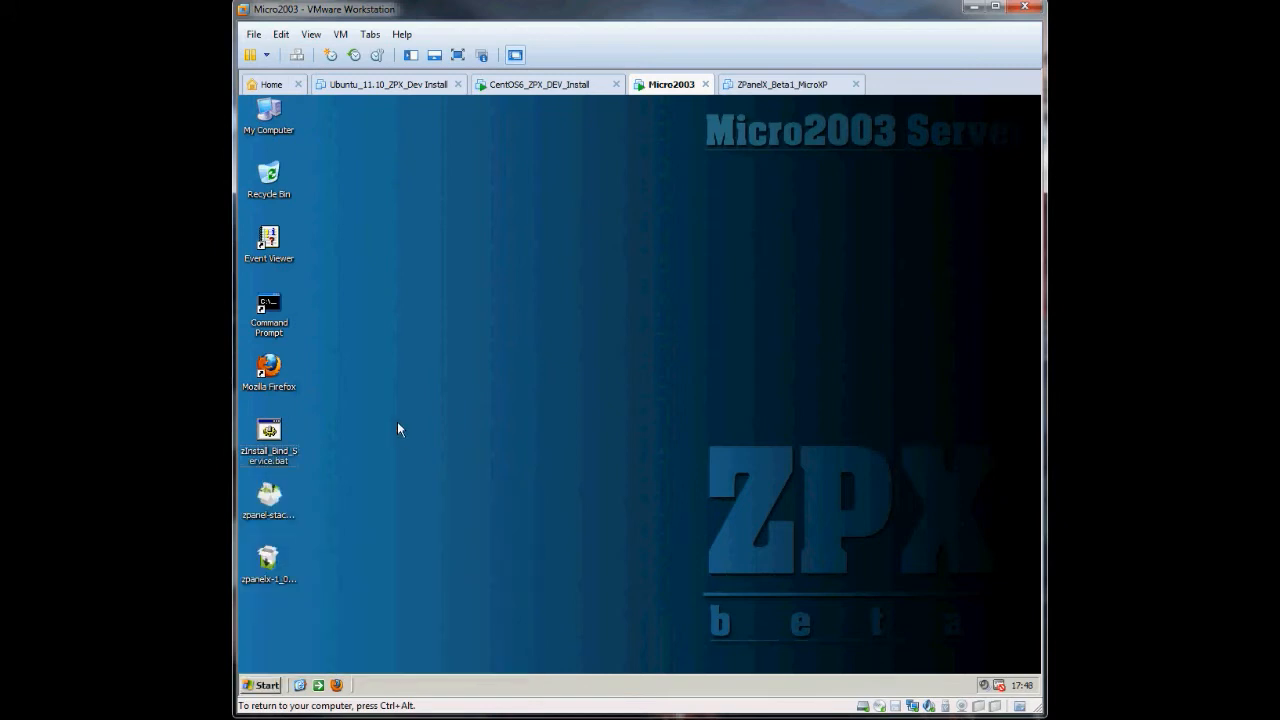
left_click(262, 685)
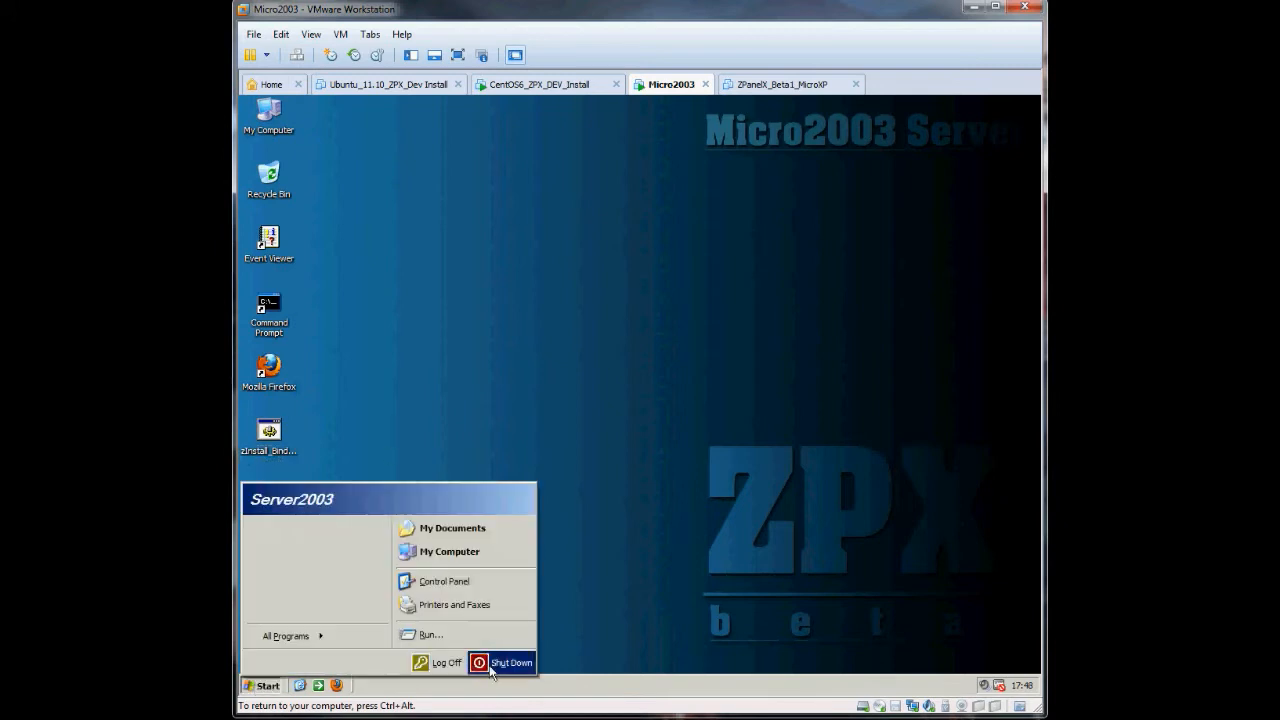
left_click(587, 422)
left_click(553, 338)
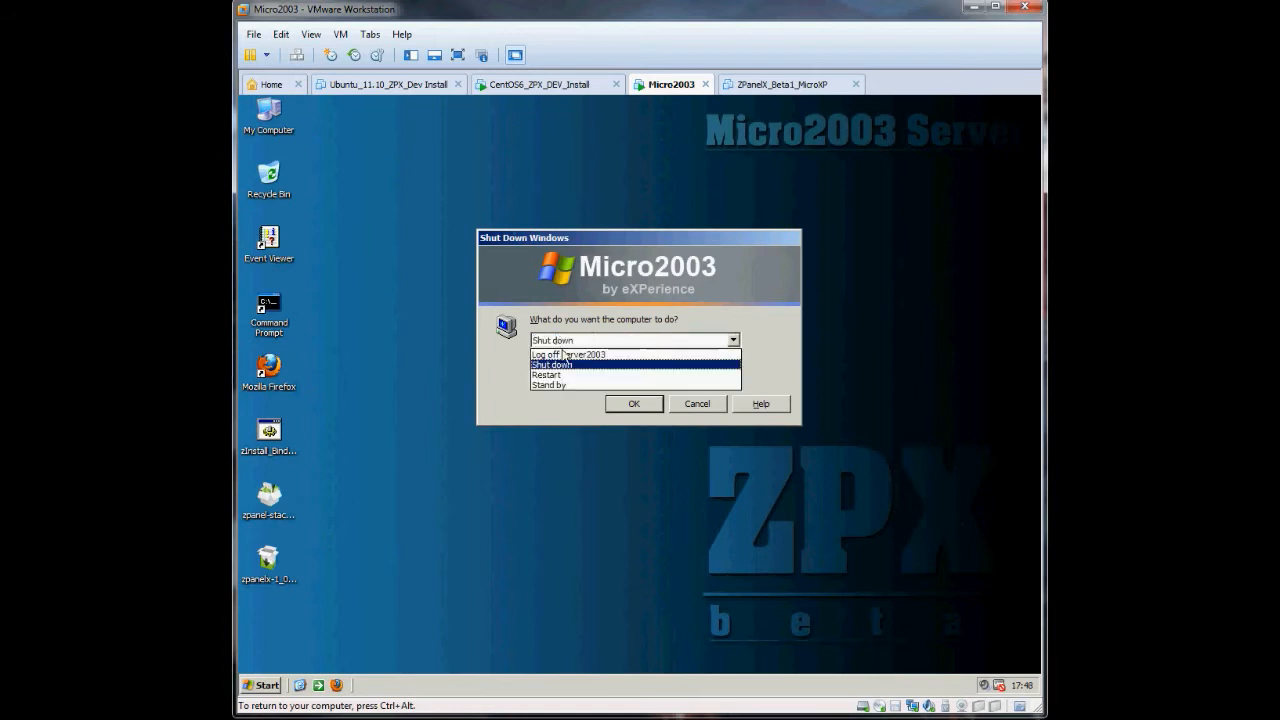
left_click(562, 377)
left_click(644, 402)
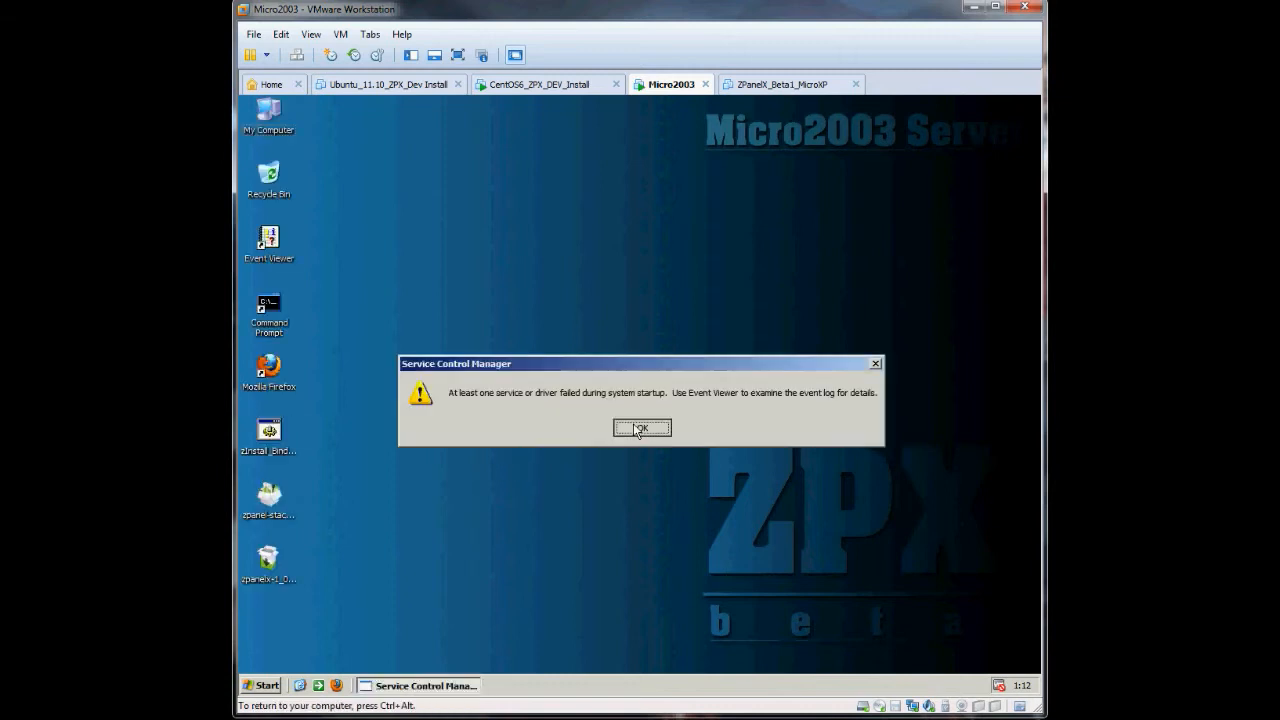
- Dismiss the startup warning, run zInstall_Bind_Service.bat, and open the Services console from My Computer
left_click(638, 427)
double_click(268, 432)
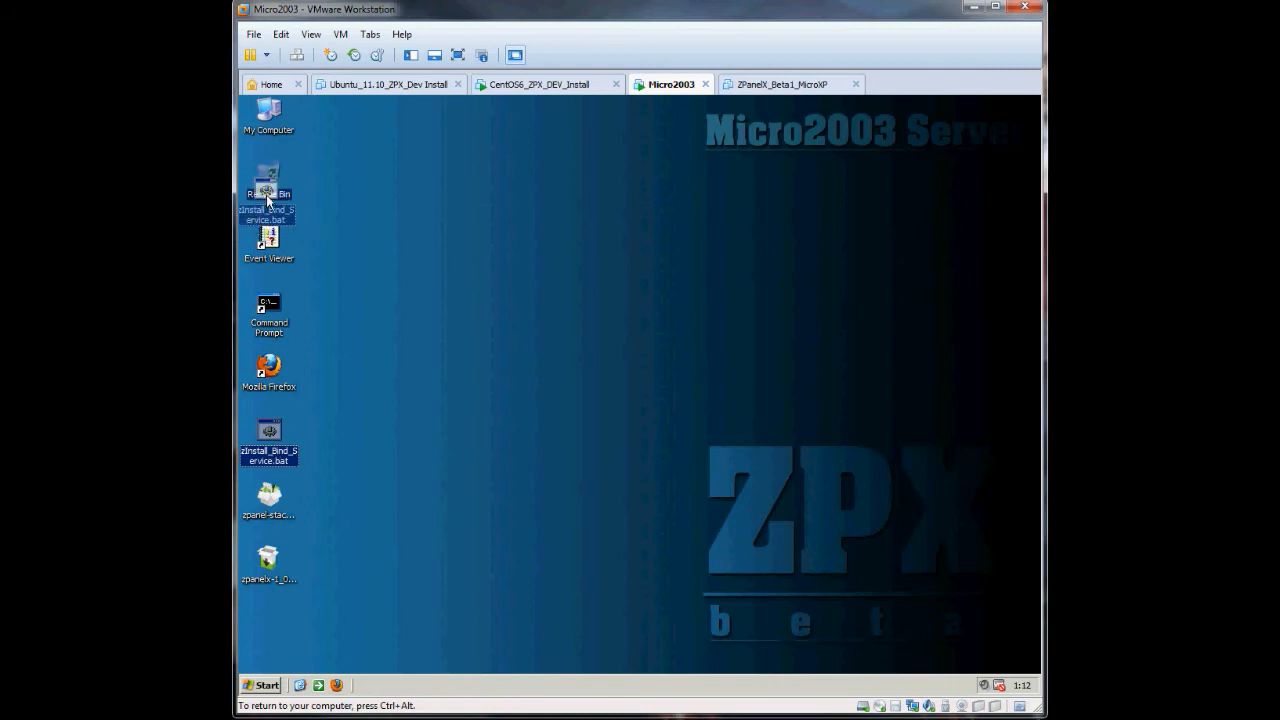
right_click(276, 130)
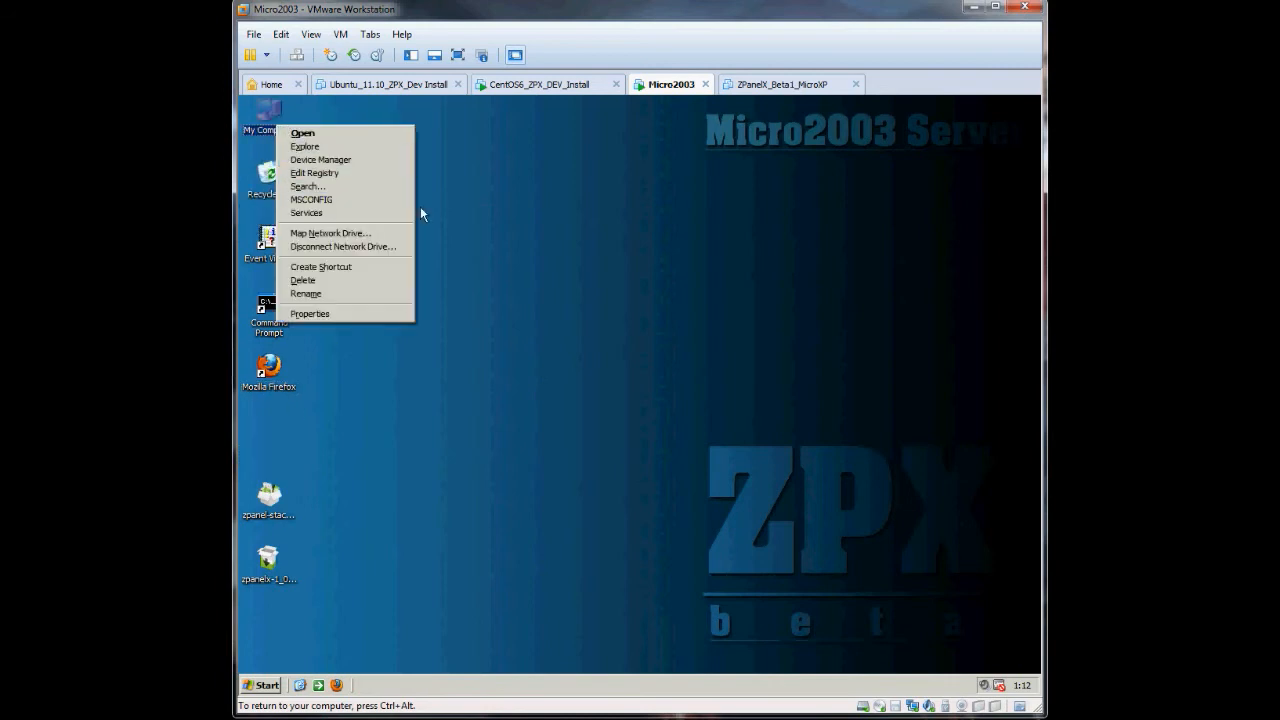
left_click(422, 207)
right_click(263, 118)
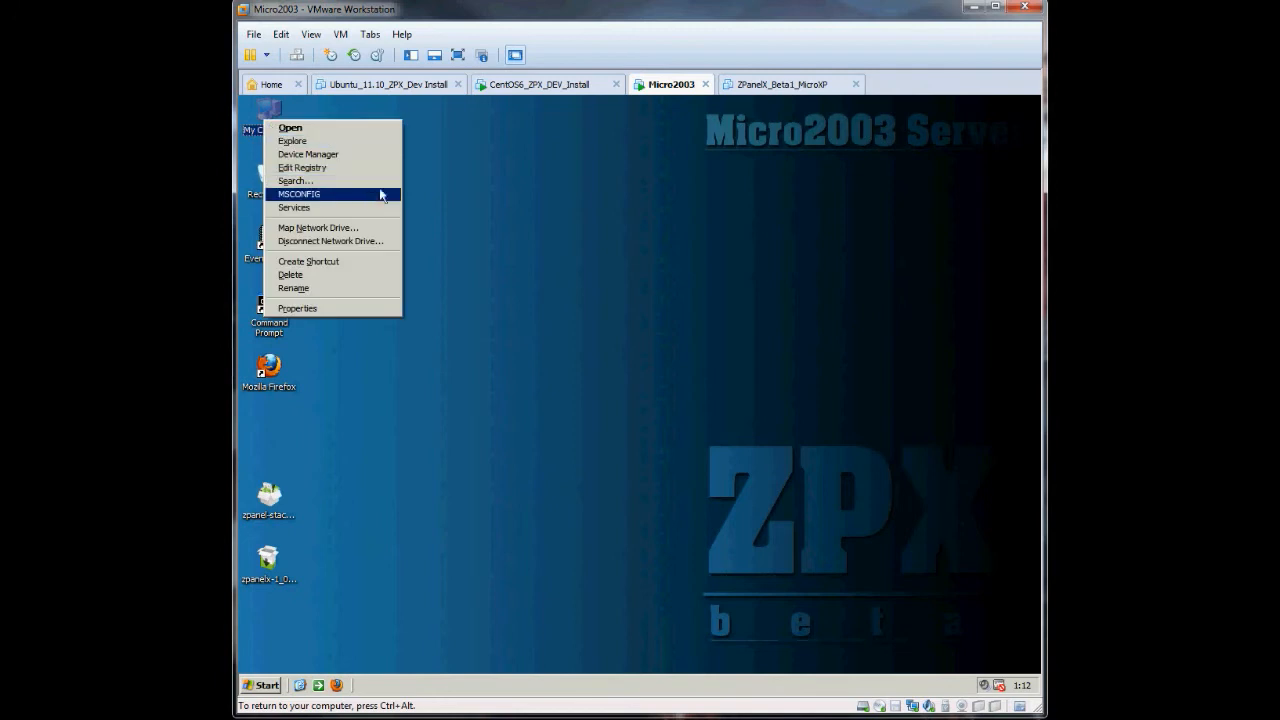
left_click(351, 209)
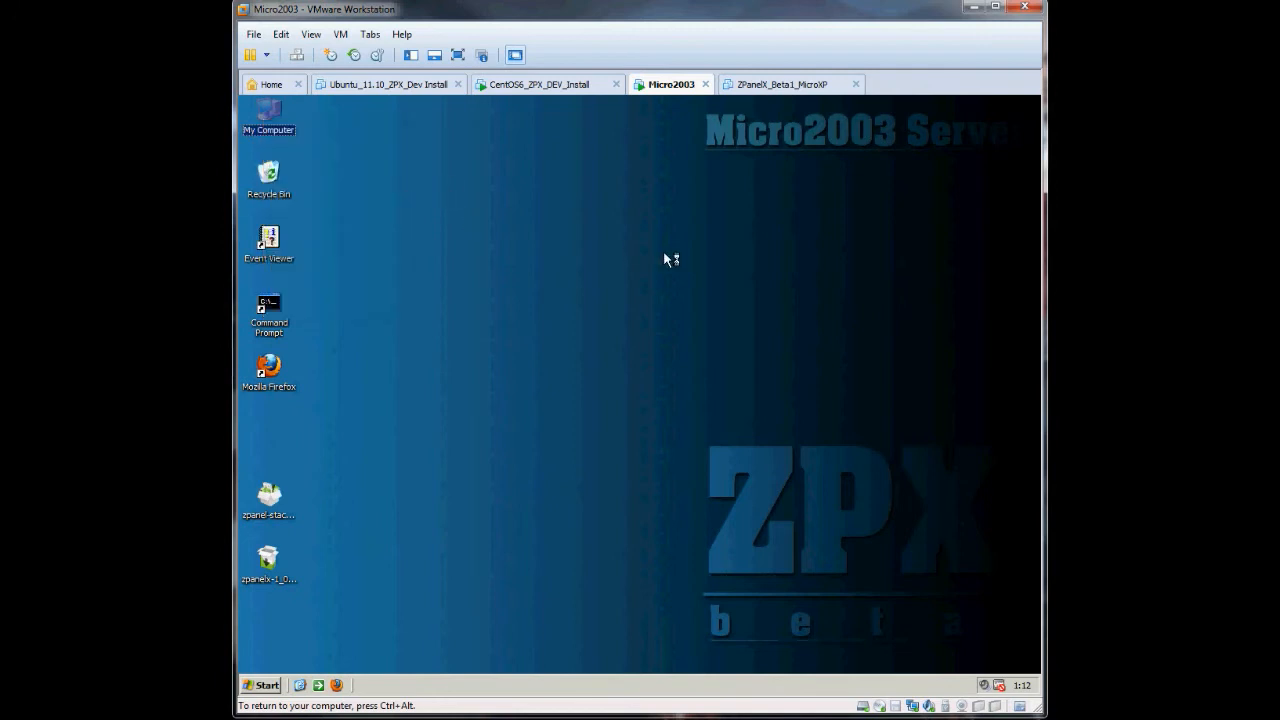
- Verify the Cron, FileZilla Server, hMailServer, MySQL and named services are started, then close Services
left_click_drag(415, 105, 516, 126)
left_click_drag(840, 251, 956, 251)
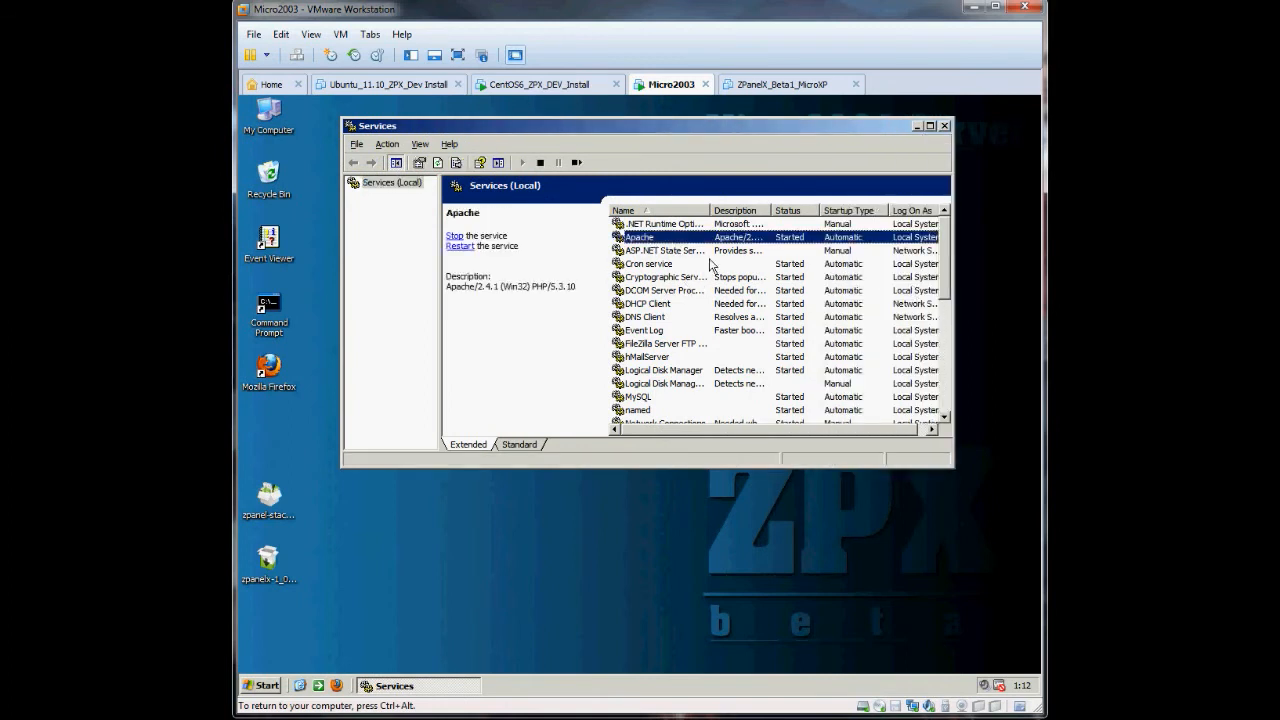
left_click(649, 267)
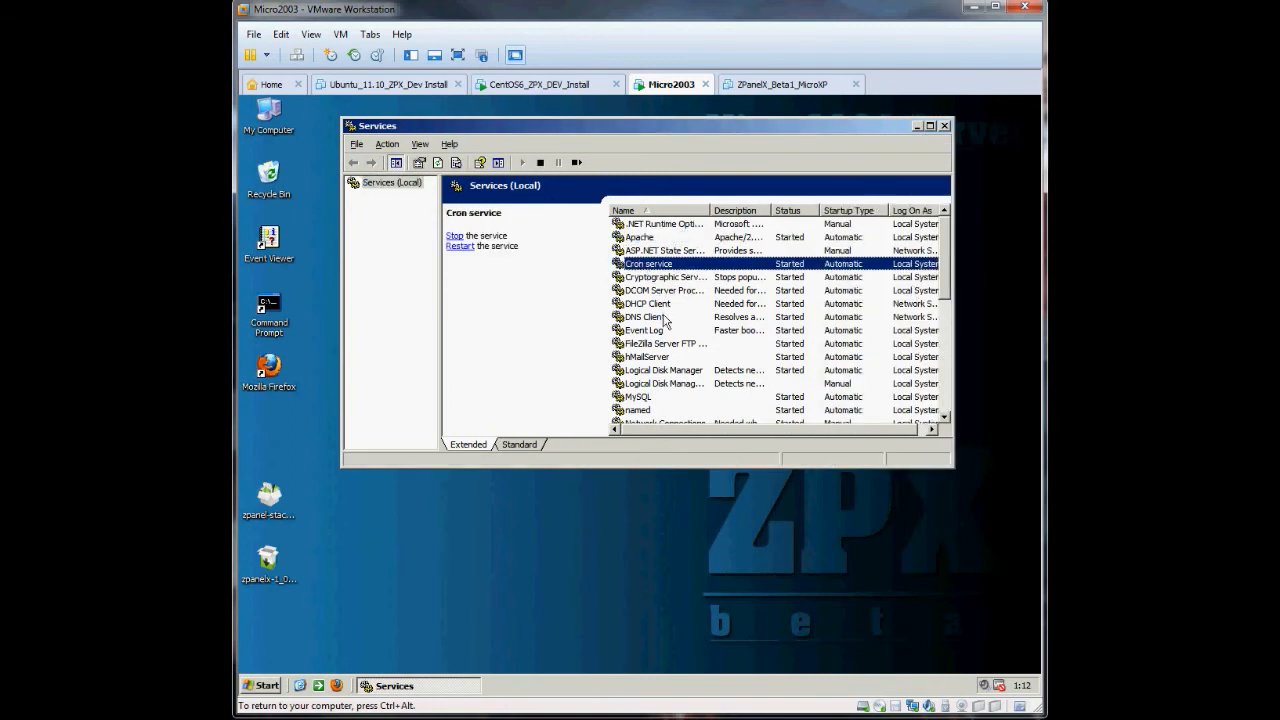
left_click(645, 346)
left_click(645, 358)
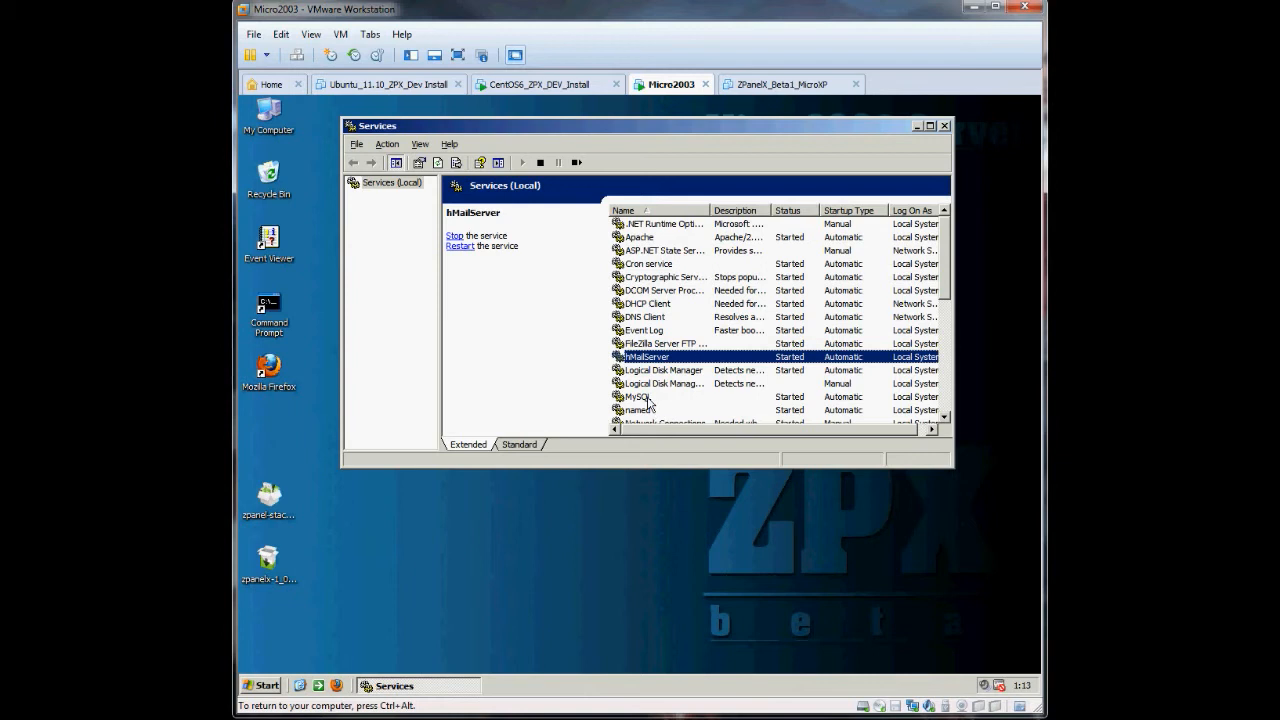
left_click(648, 399)
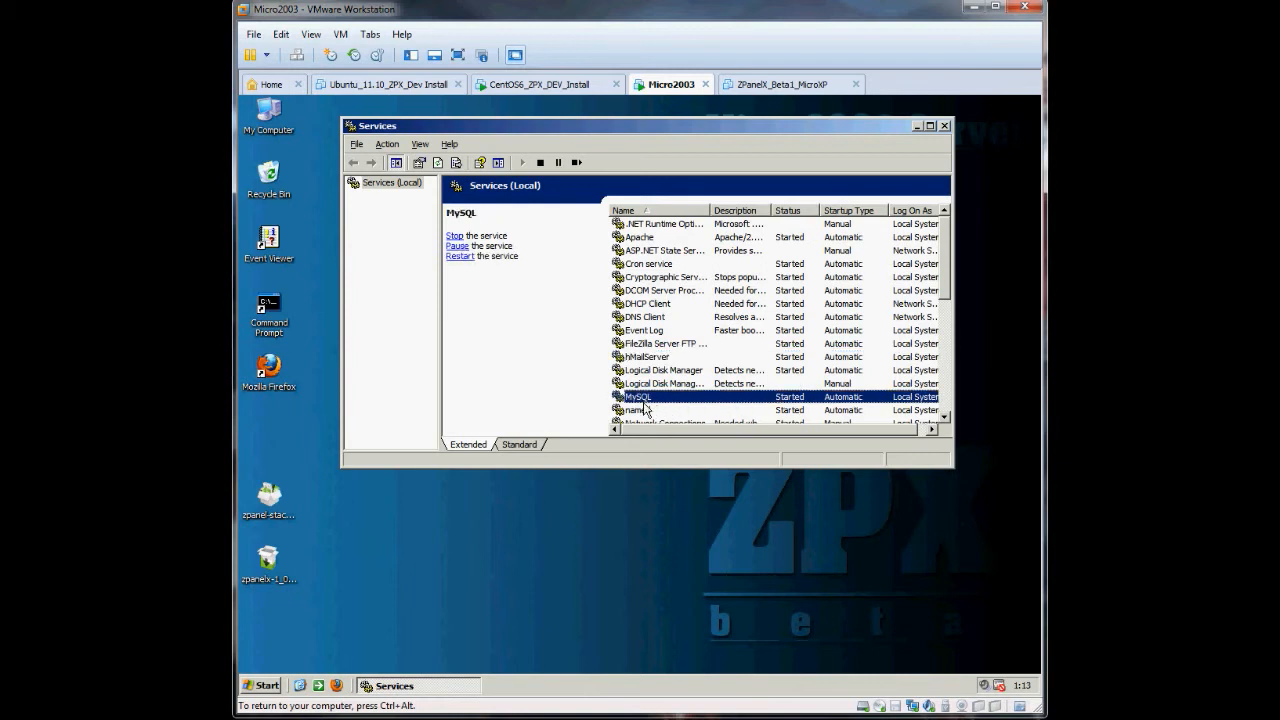
left_click(645, 410)
scroll(670, 380, "down", 2)
scroll(667, 412, "down", 5)
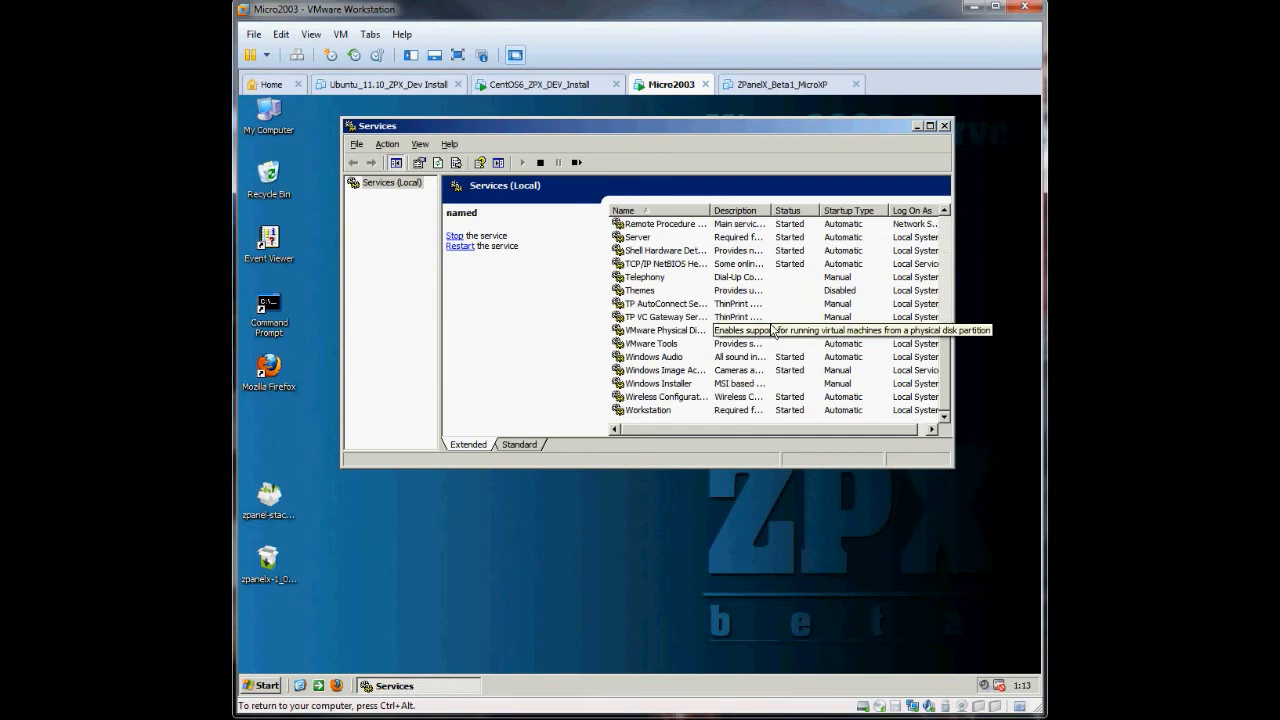
scroll(773, 330, "up", 7)
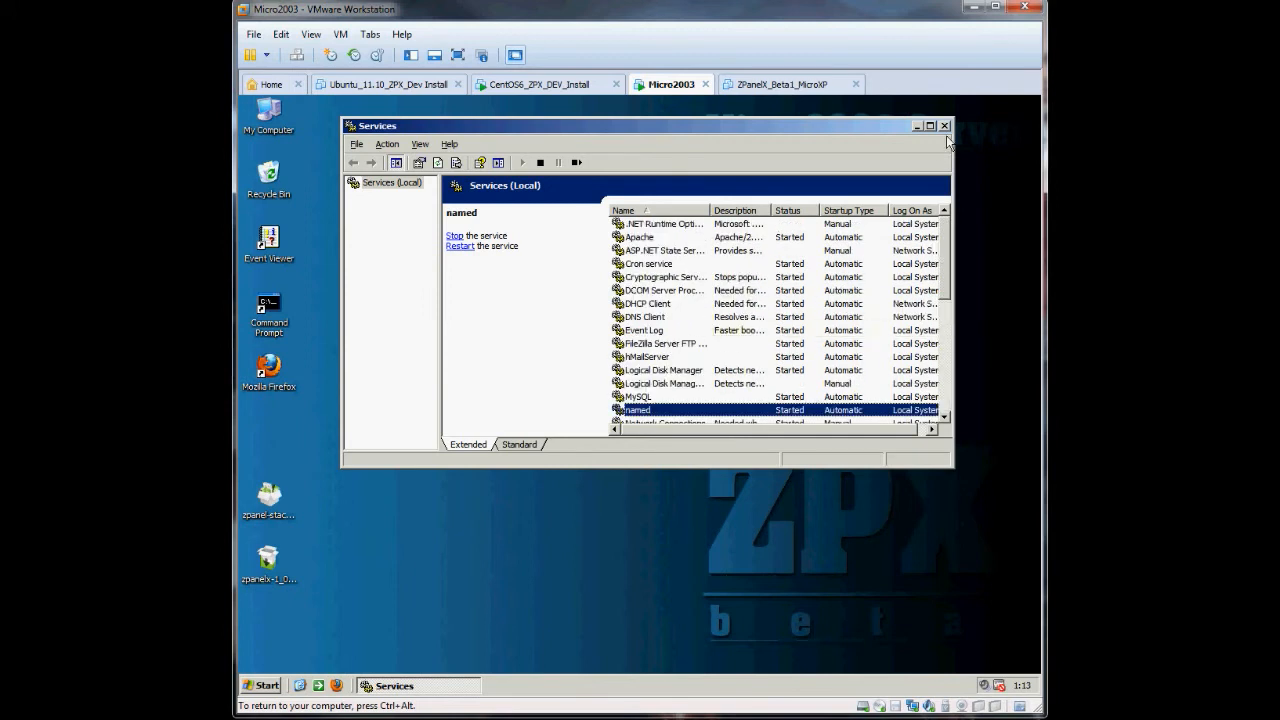
left_click(943, 127)
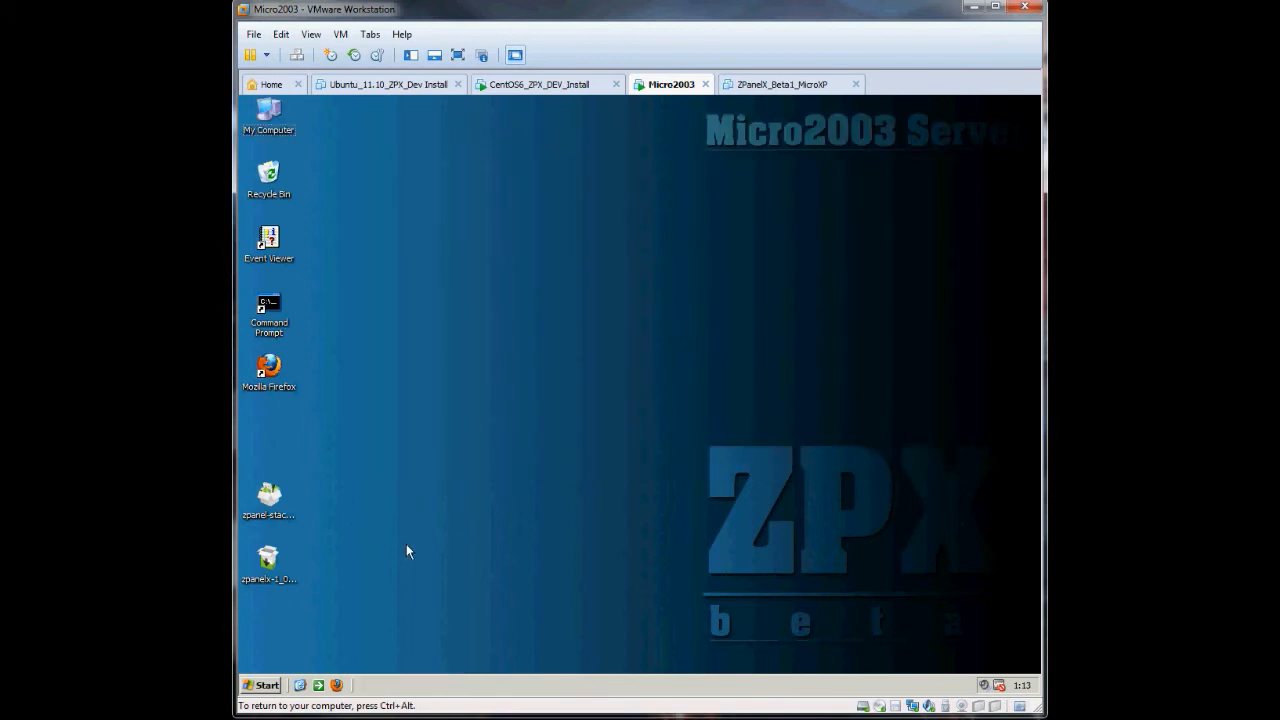
- Install ZPanelX from zpanelx-1_0_0.exe, accepting its licence agreement
left_click_drag(273, 492, 271, 430)
left_click_drag(268, 556, 268, 494)
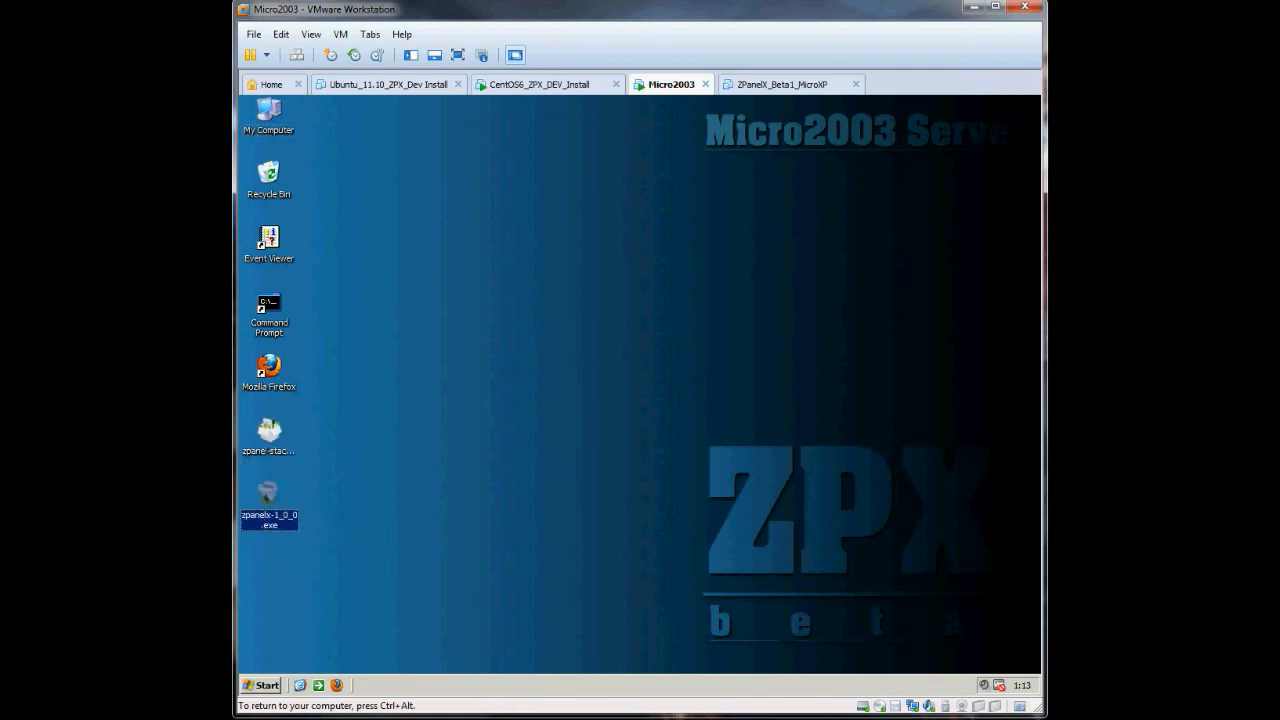
left_click(728, 514)
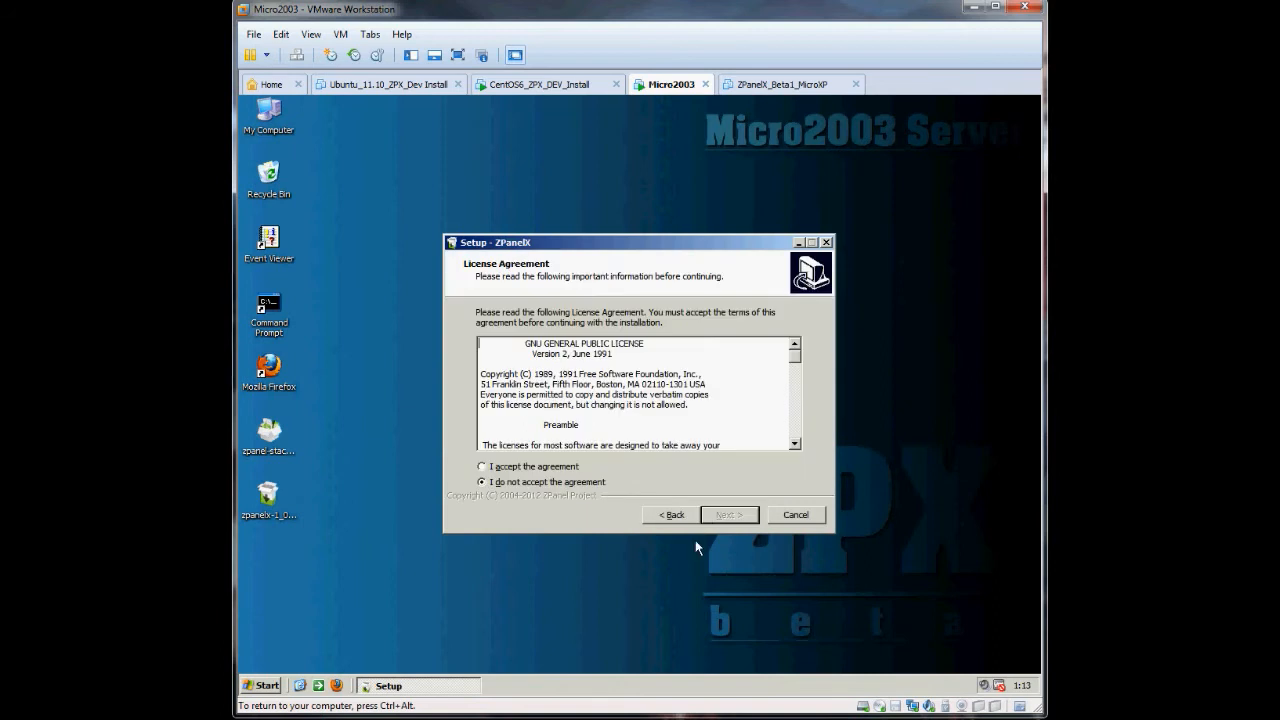
left_click(555, 468)
left_click(727, 515)
left_click(729, 515)
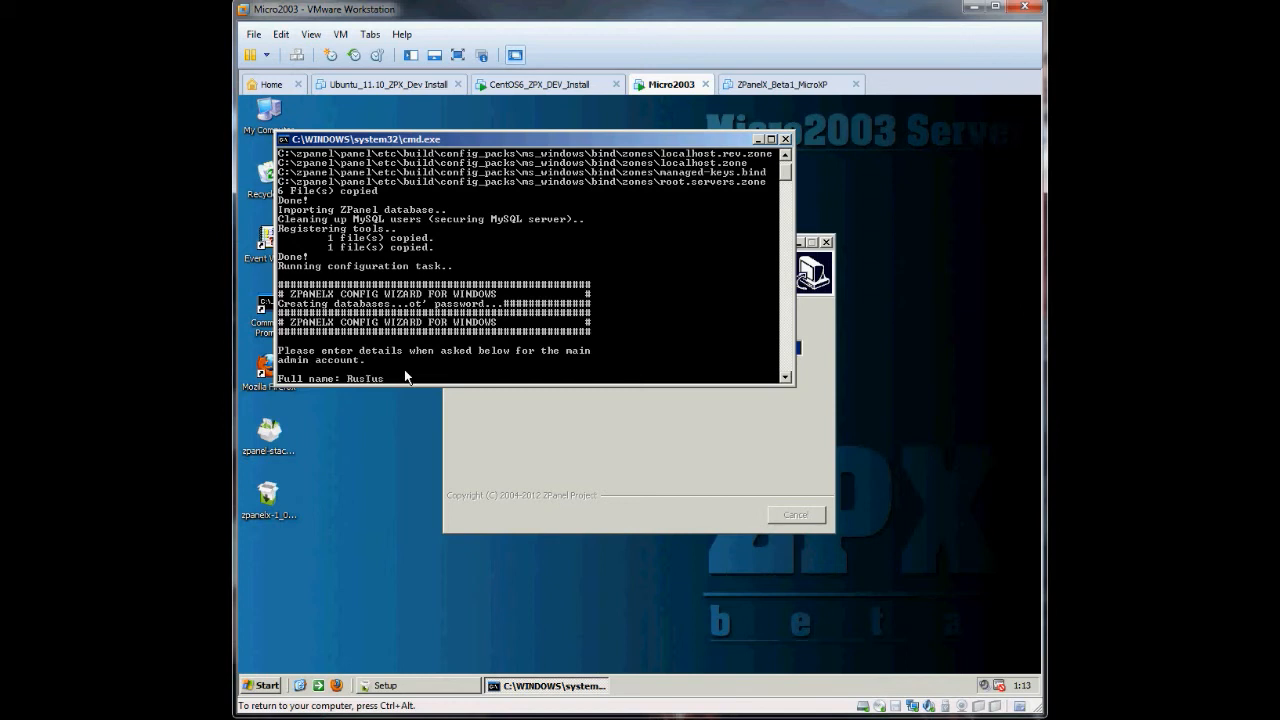
- Enter the admin's full name and e-mail address, and set the FQDN to zpanel.ztest.com
key("Return")
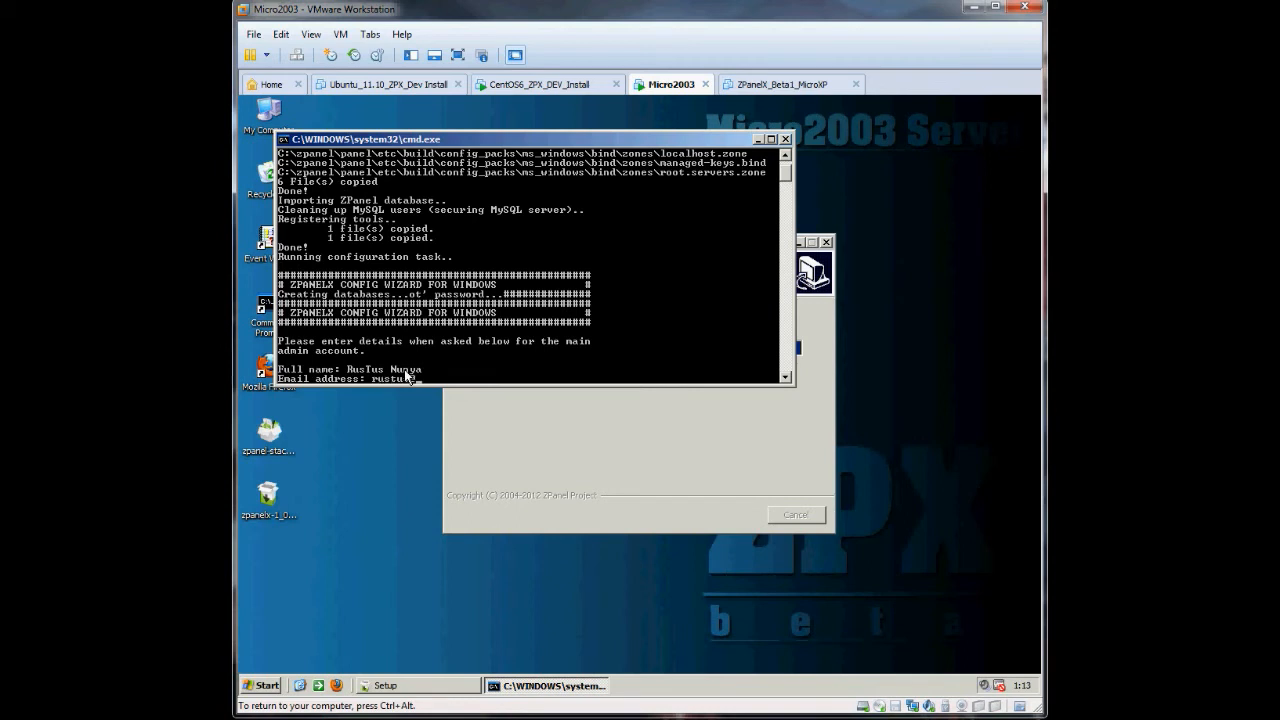
key("Return")
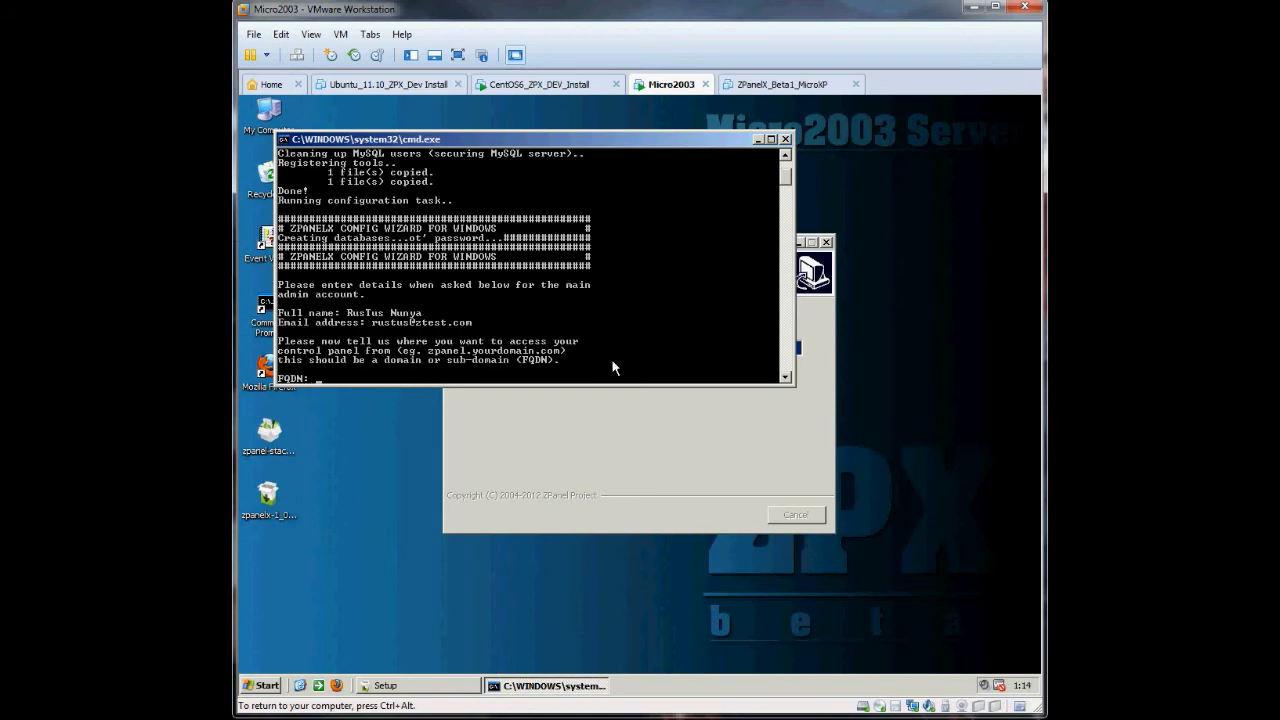
key("Return")
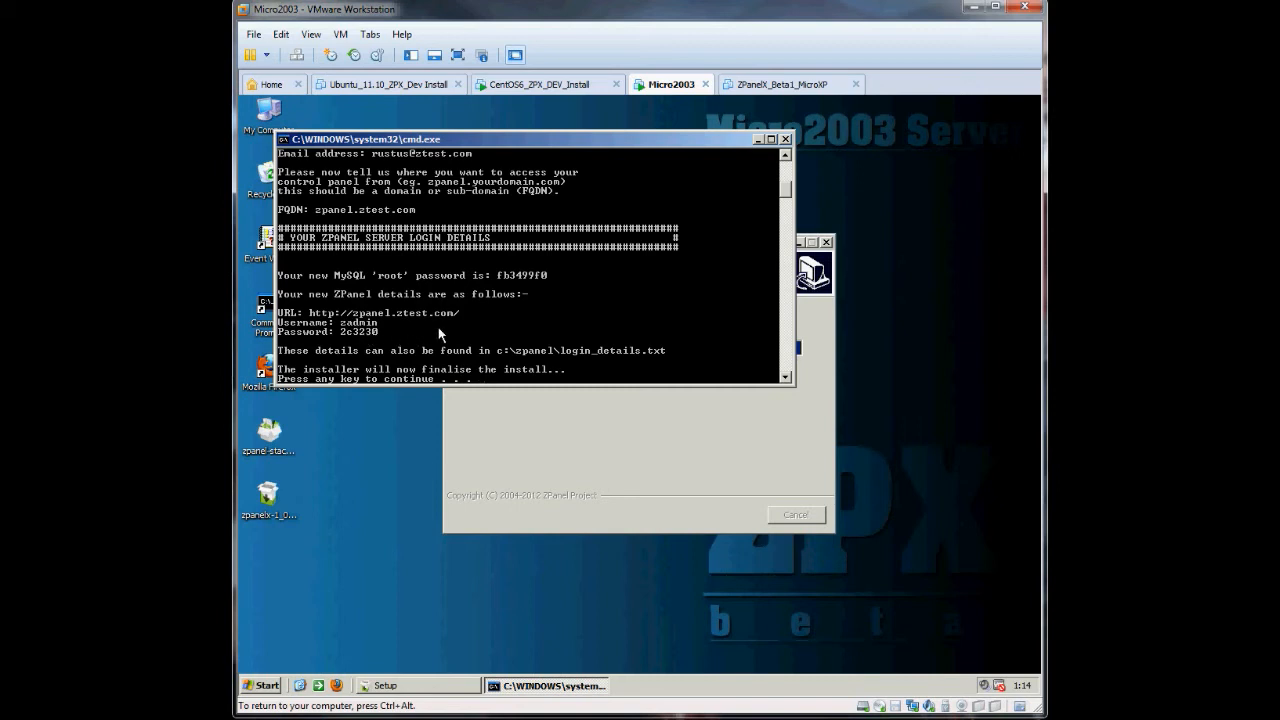
- Continue past the login details, let the services restart, and close the finished ZPanelX setup
key("Return")
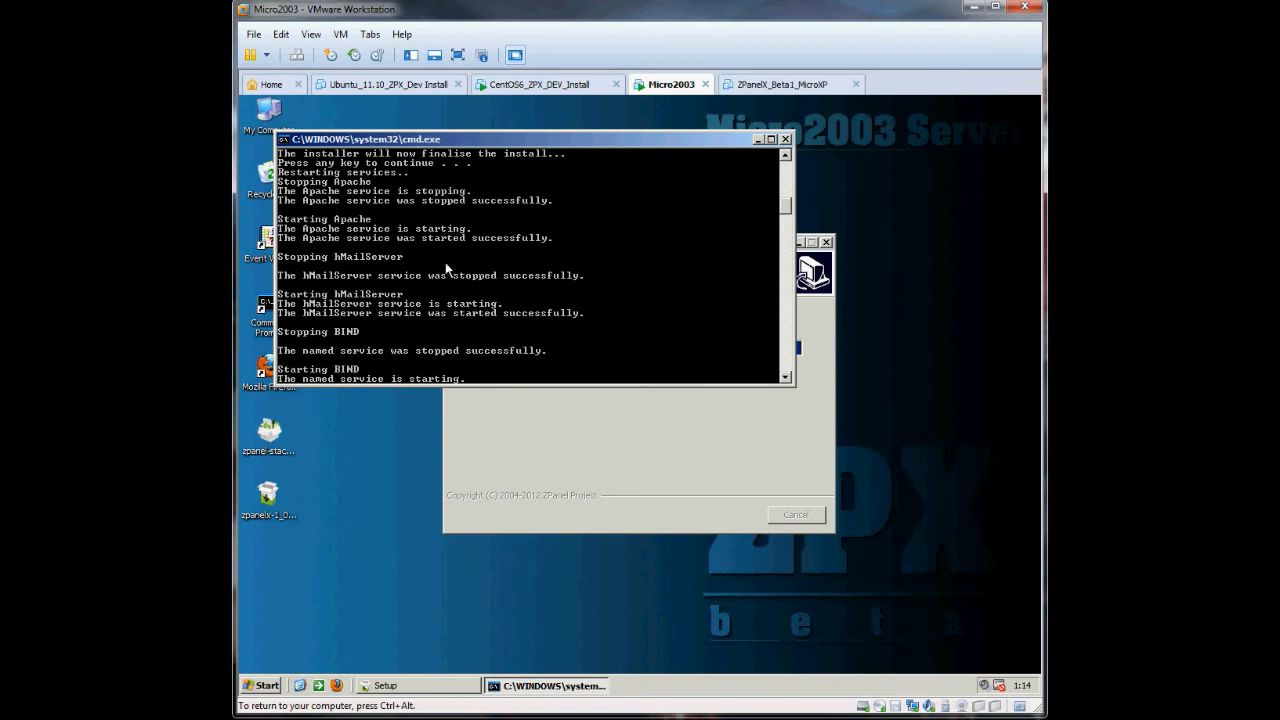
left_click_drag(385, 141, 427, 141)
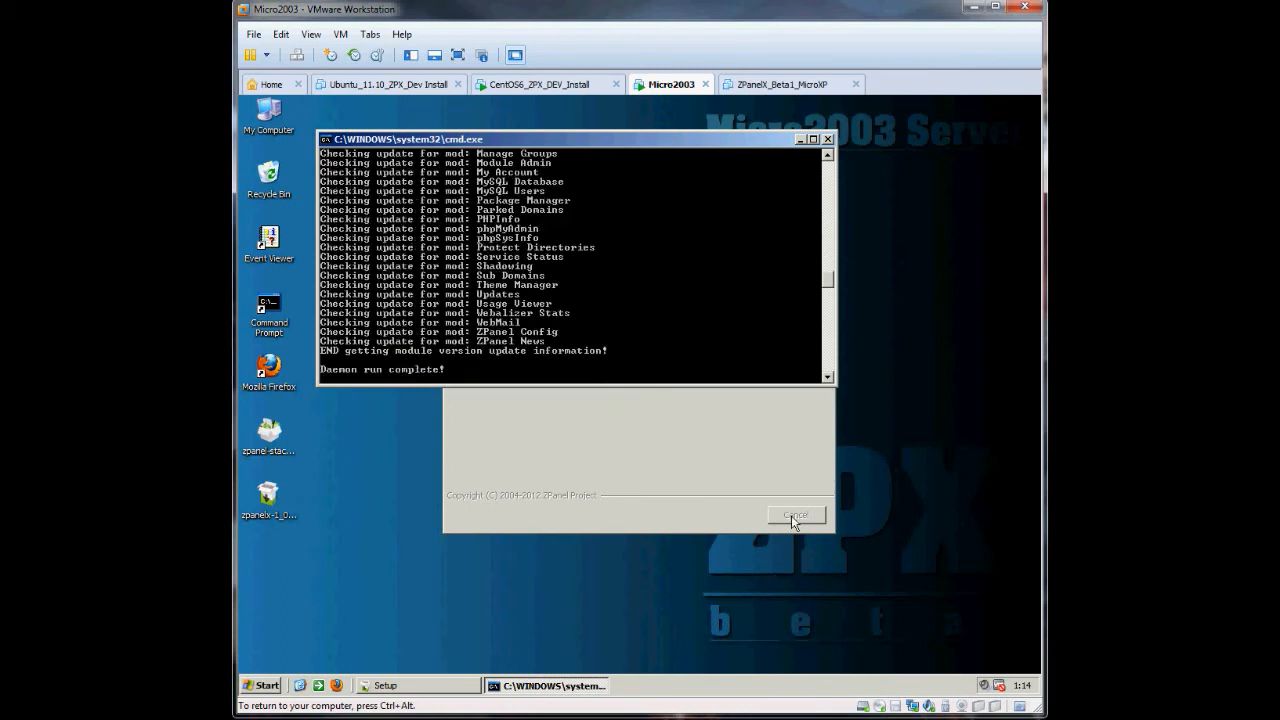
left_click(731, 517)
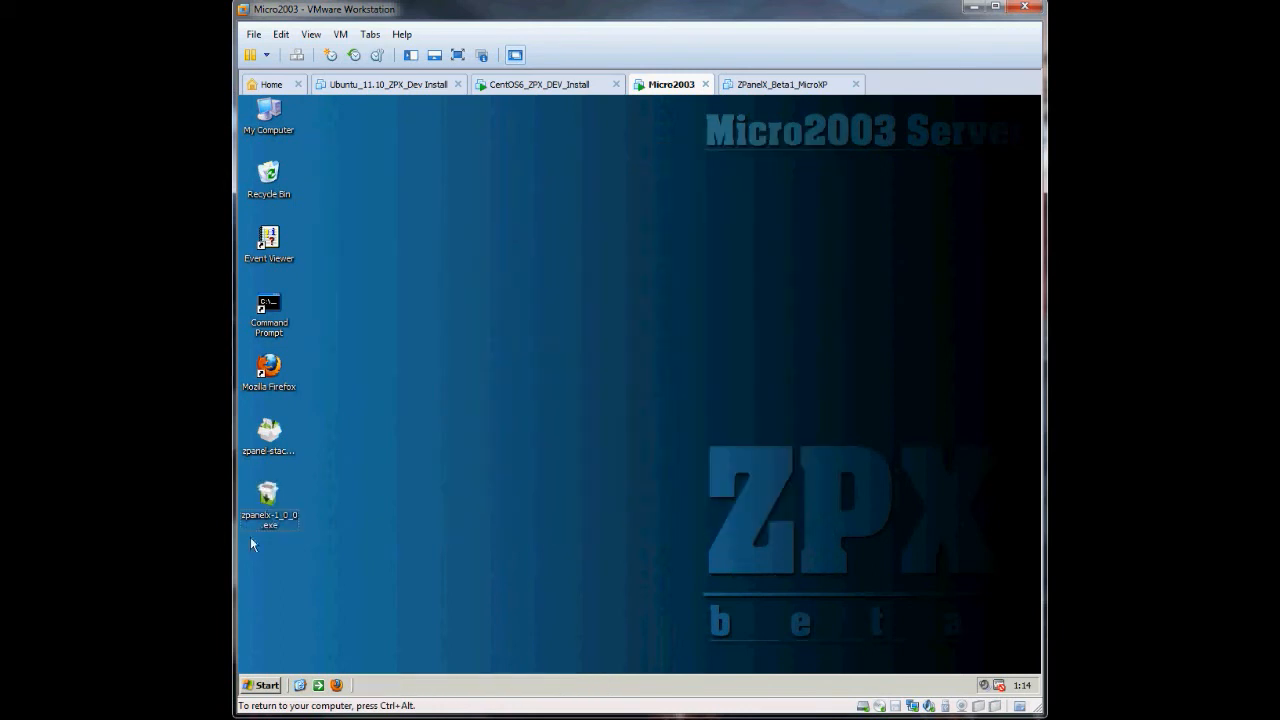
- Move login_details.txt from C:\zpanel onto the desktop and close the folder window
left_click(262, 685)
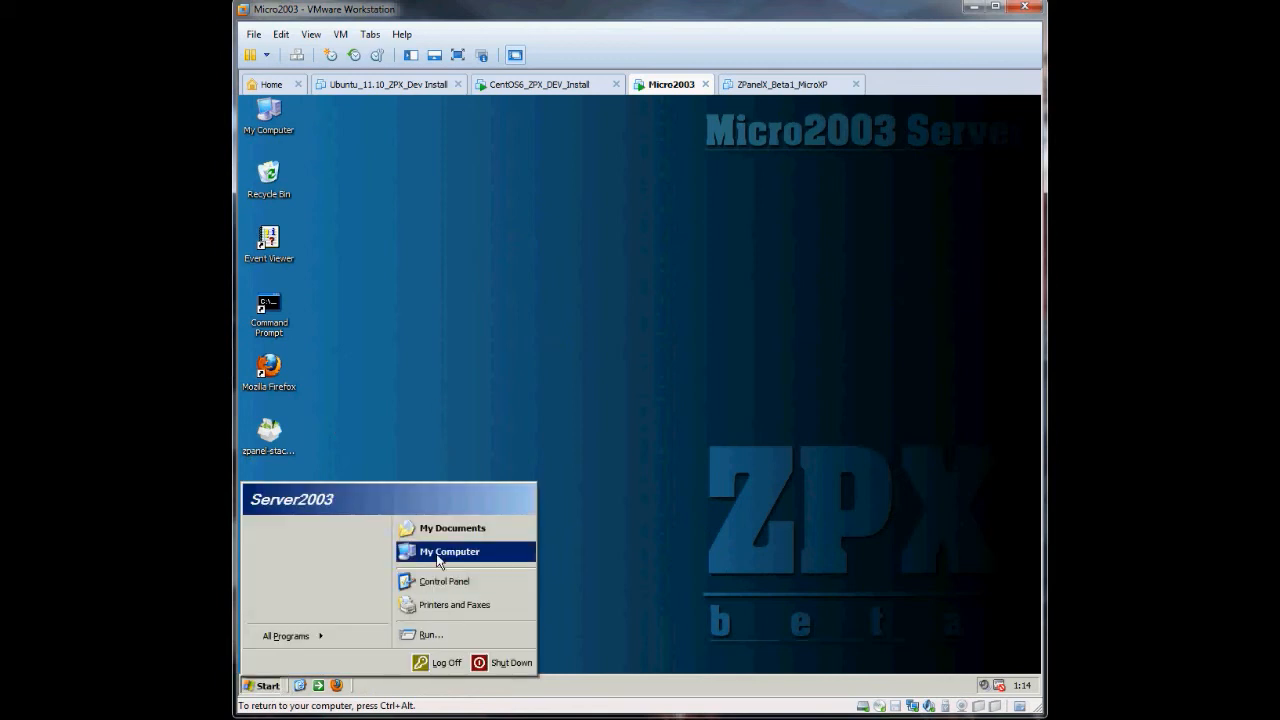
left_click(437, 553)
double_click(351, 293)
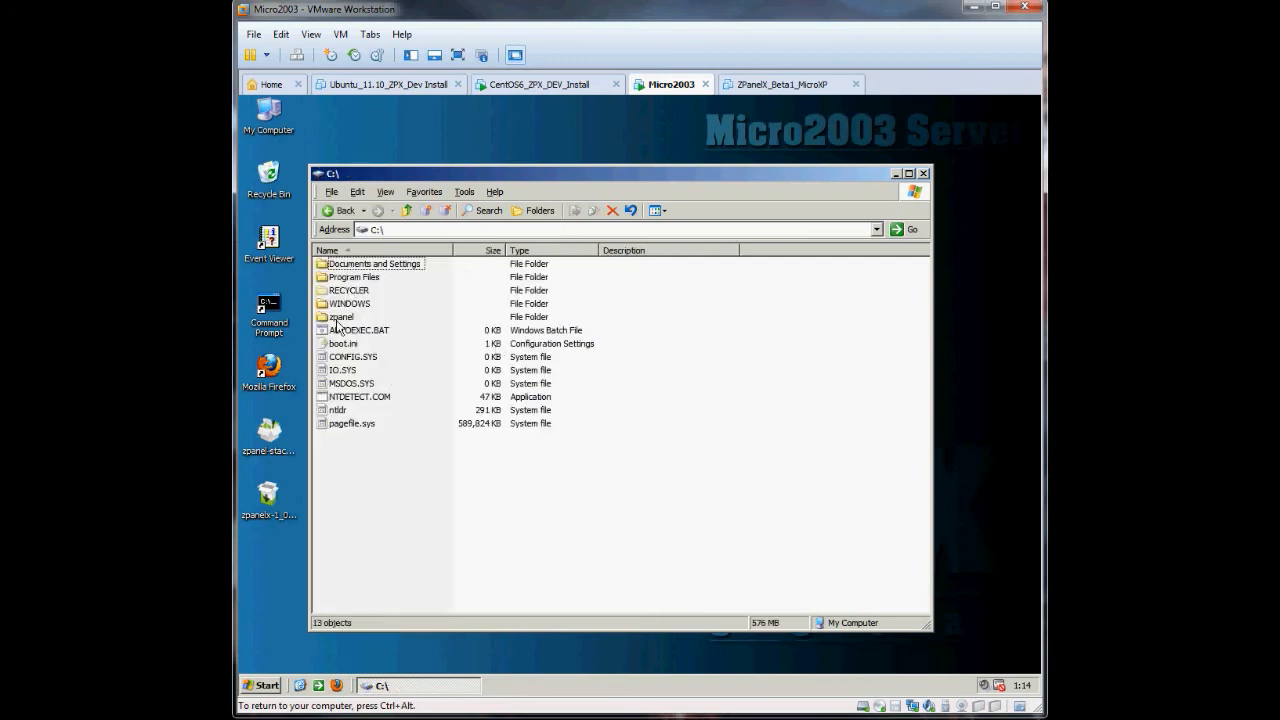
double_click(340, 318)
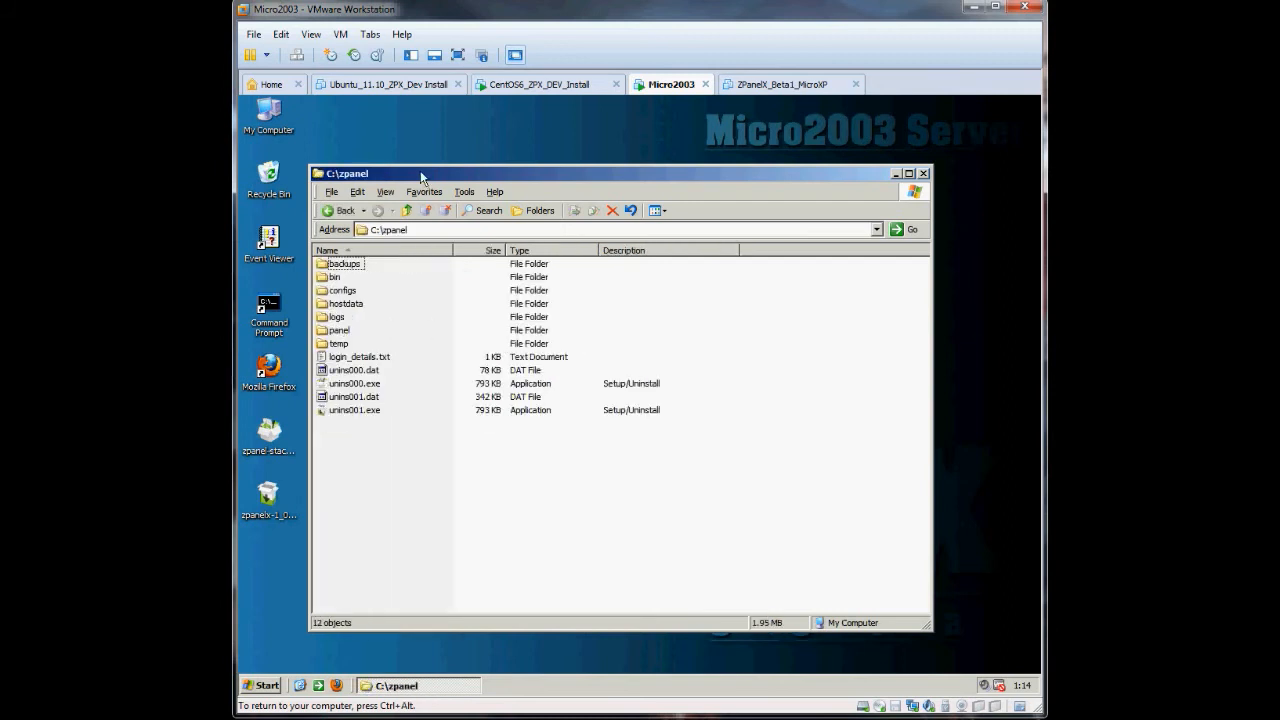
left_click_drag(422, 173, 502, 143)
left_click(432, 327)
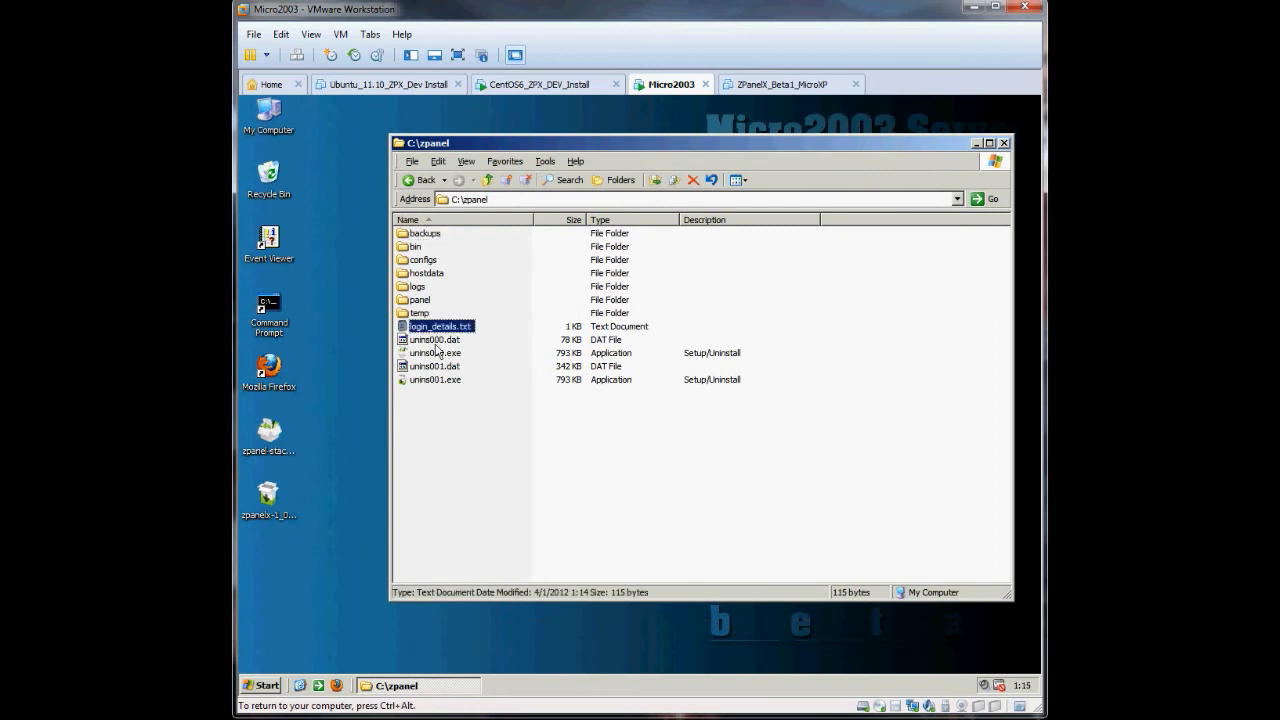
left_click_drag(426, 330, 286, 558)
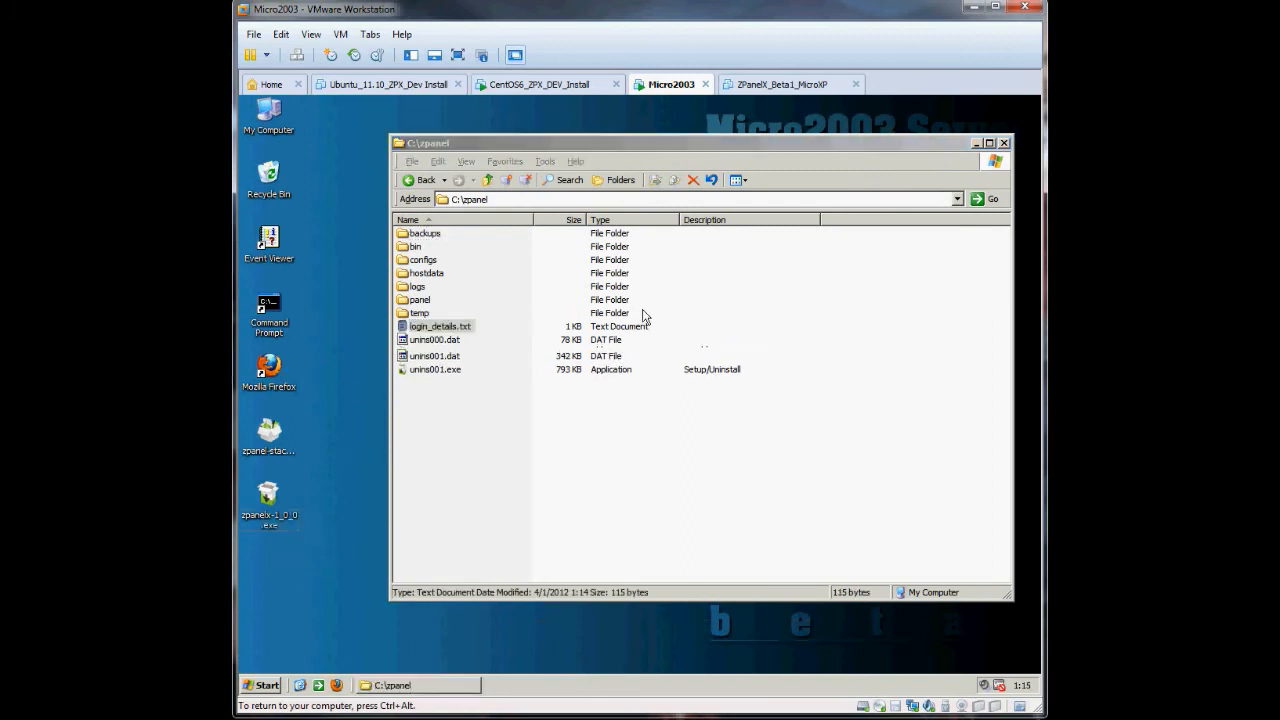
left_click(1004, 144)
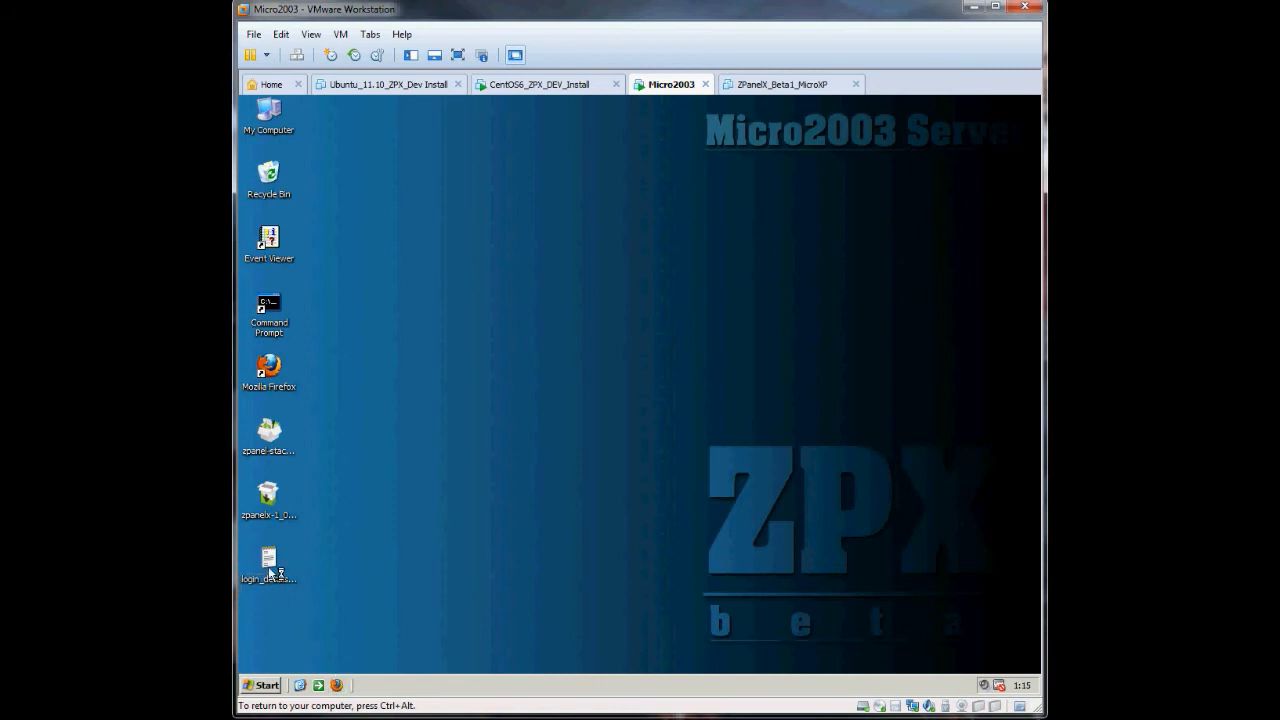
right_click(270, 565)
- Open login_details.txt in Notepad++, select the password, and load zpanel.ztest.com in Firefox
left_click(320, 429)
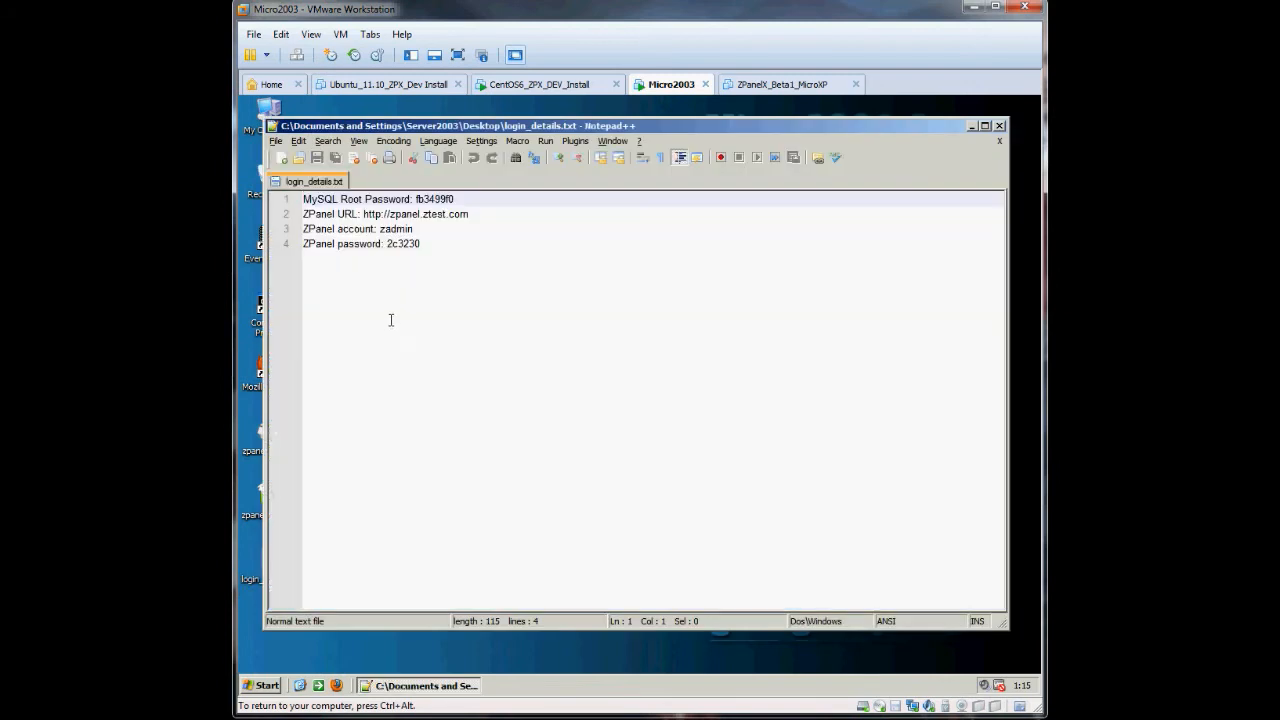
left_click_drag(424, 245, 385, 245)
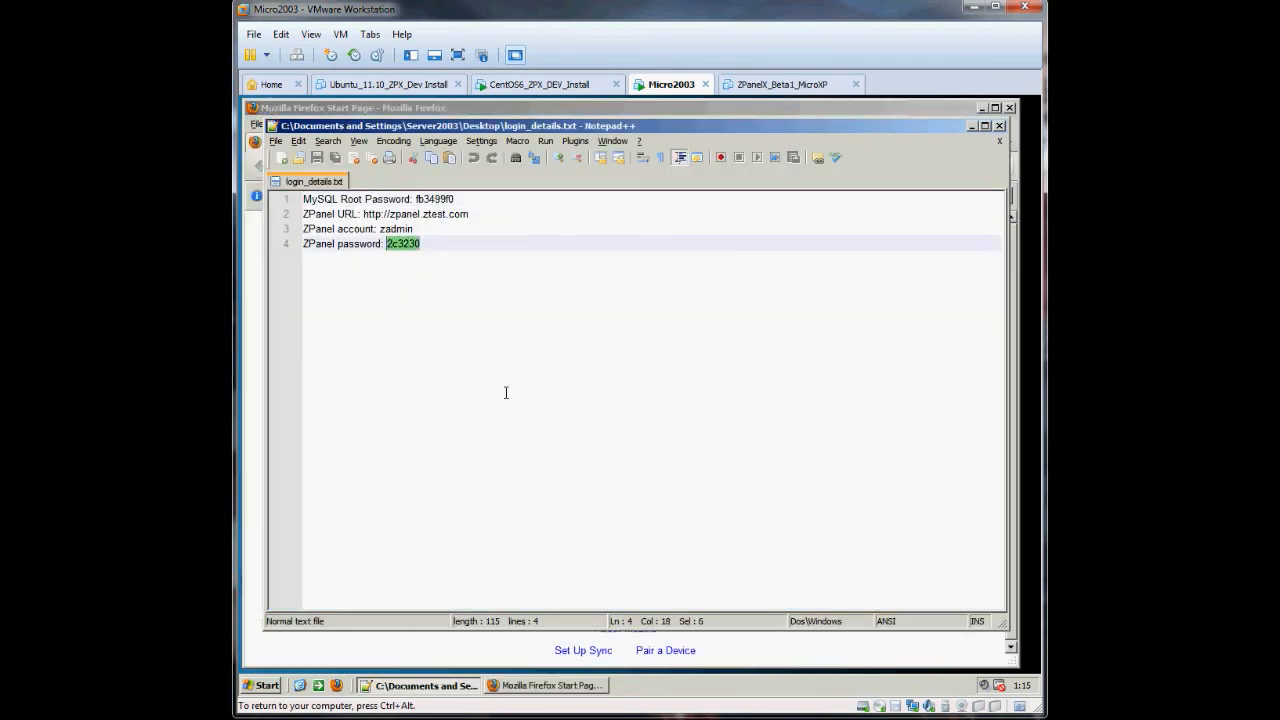
left_click(540, 685)
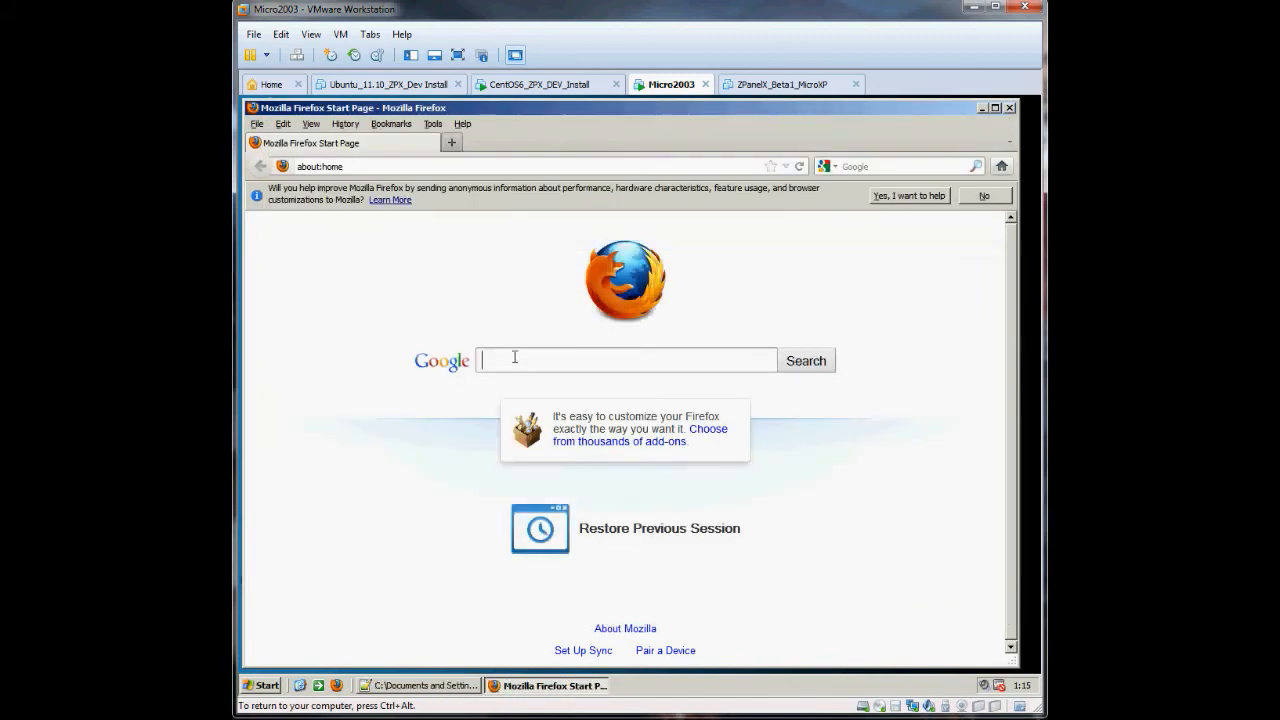
left_click(394, 166)
type("zpanel.ztest.com")
key("Return")
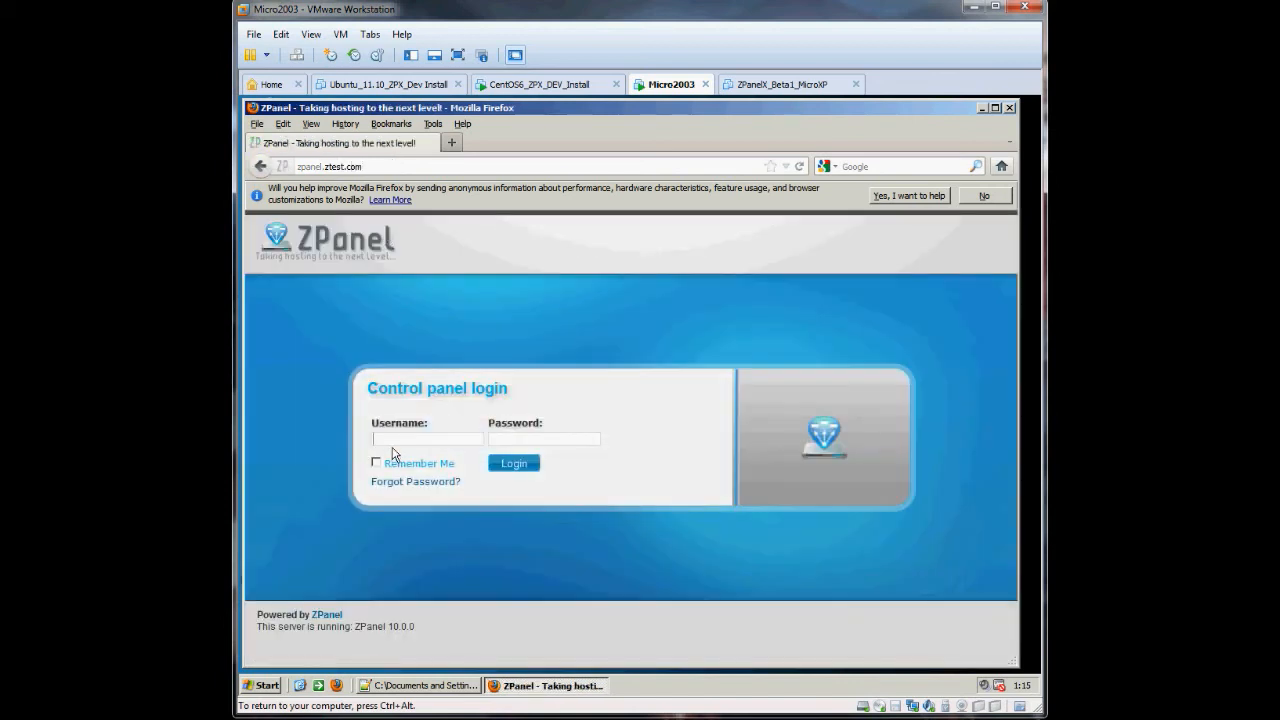
left_click(385, 435)
type("zadmin")
key("Tab")
type("******")
key("Return")
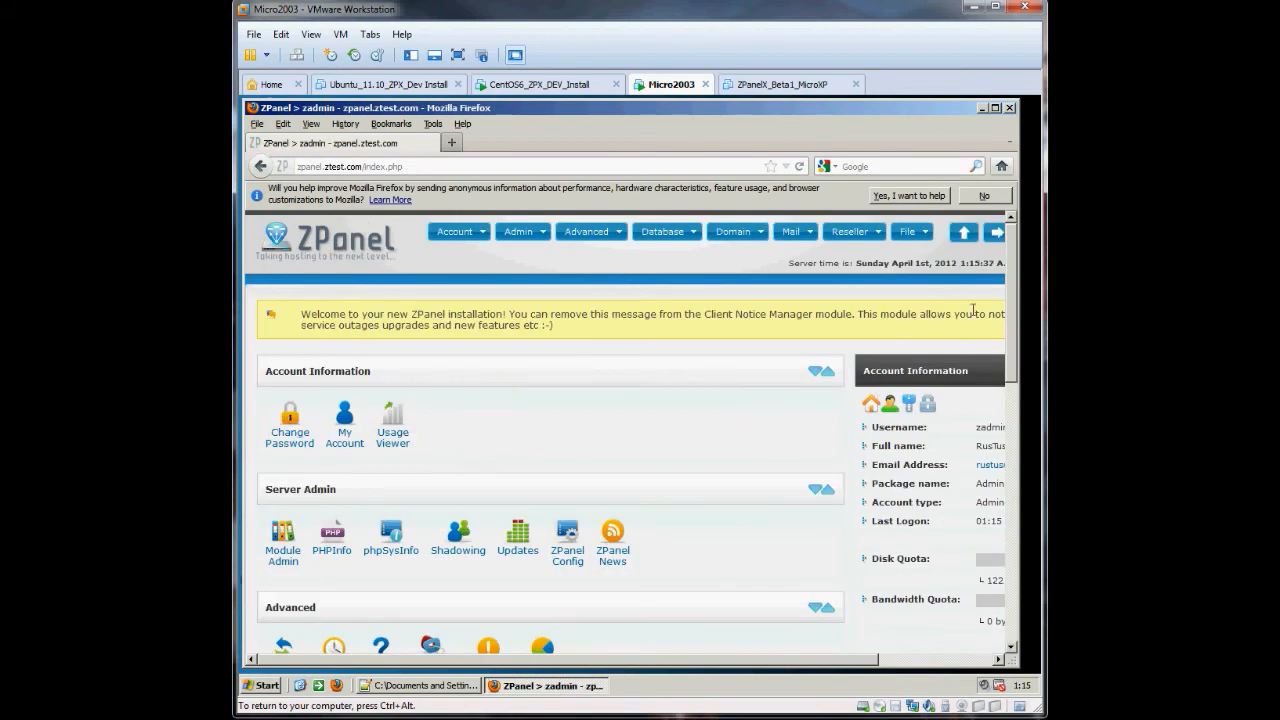
left_click_drag(1020, 306, 1039, 306)
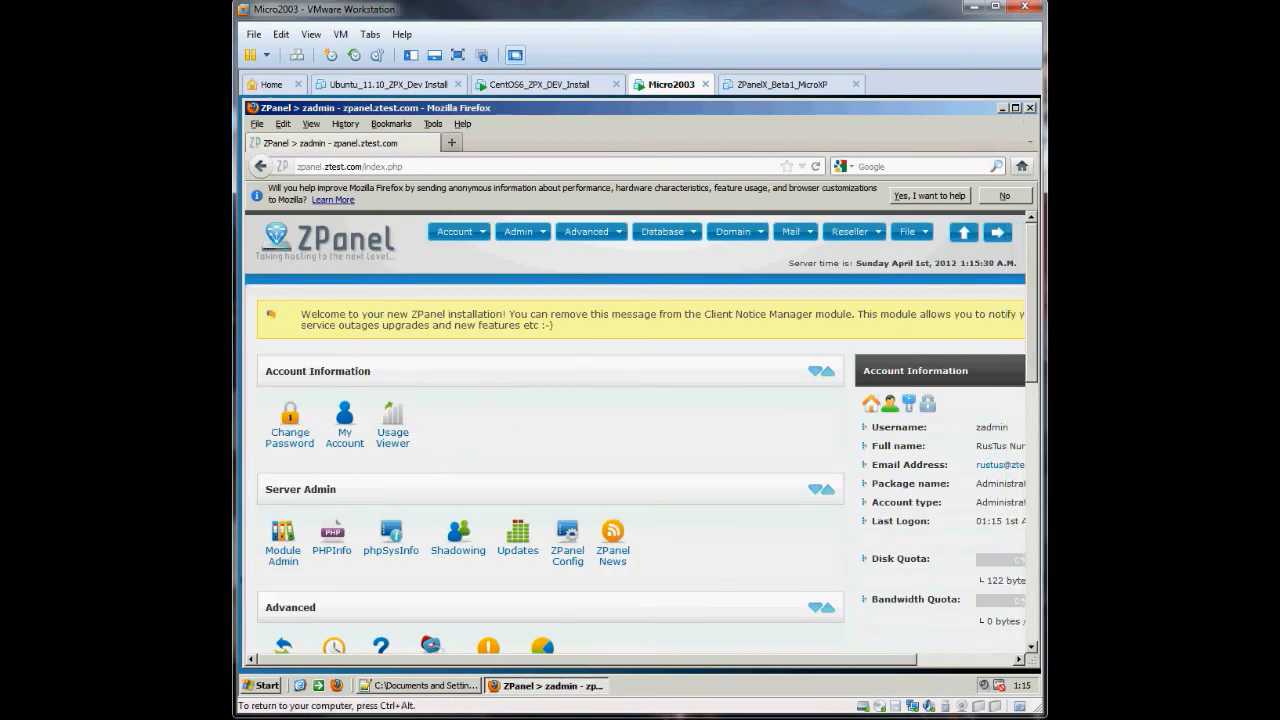
scroll(686, 400, "down", 5)
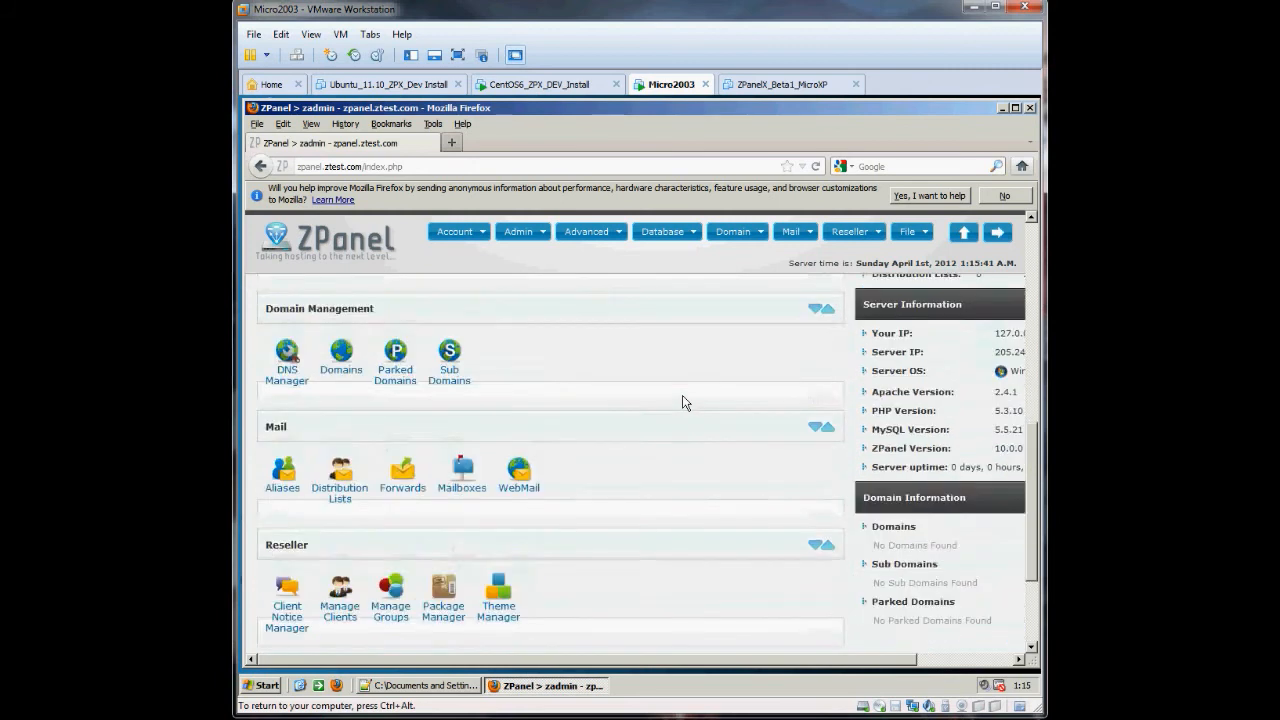
scroll(683, 402, "up", 5)
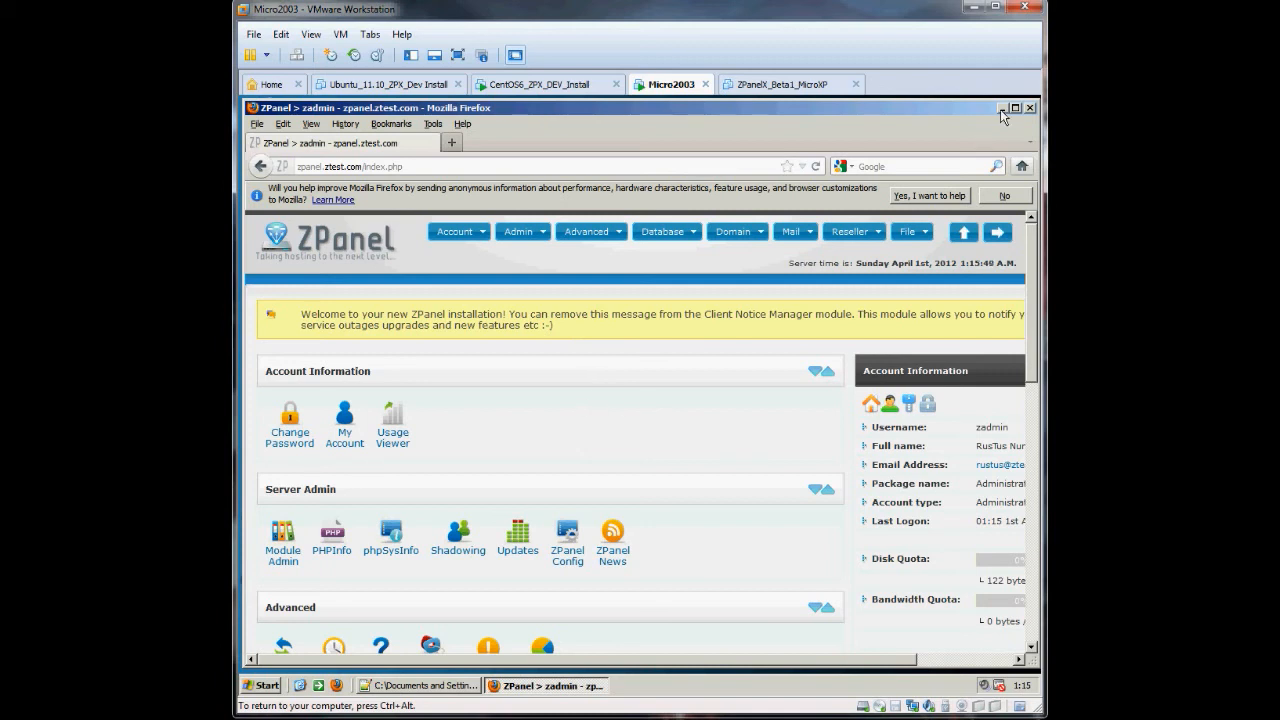
scroll(765, 442, "down", 10)
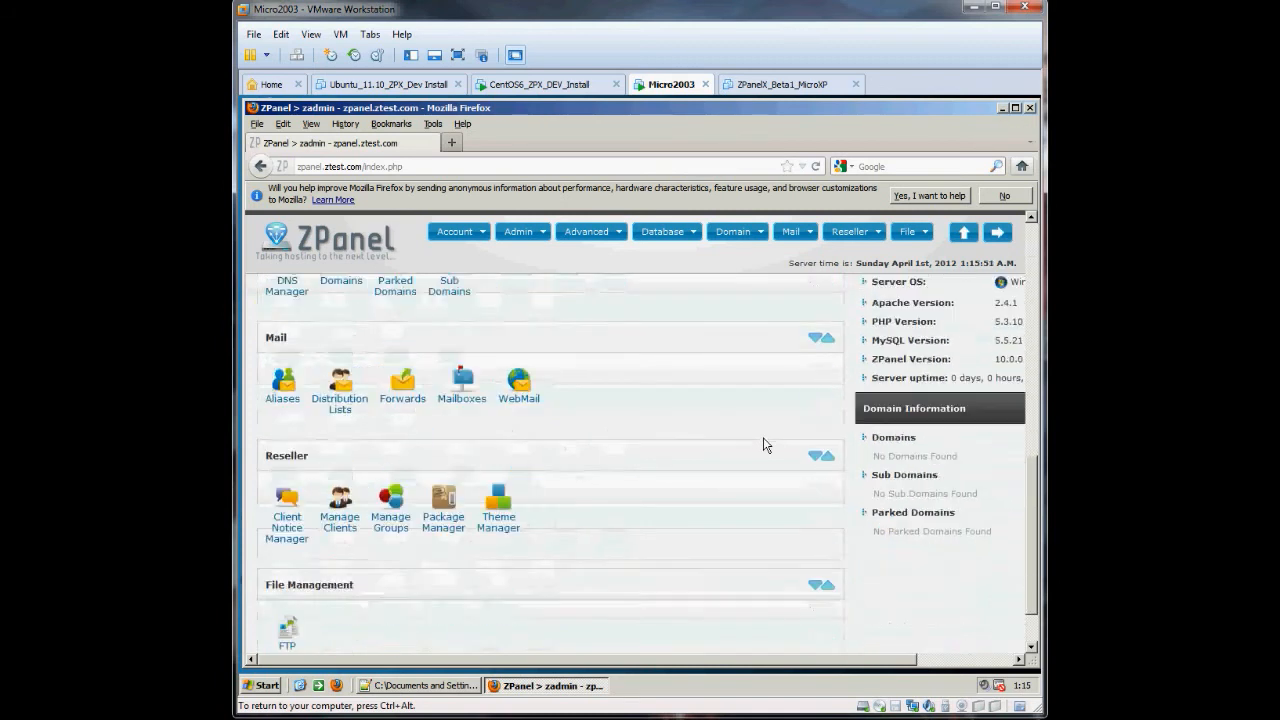
scroll(765, 444, "up", 3)
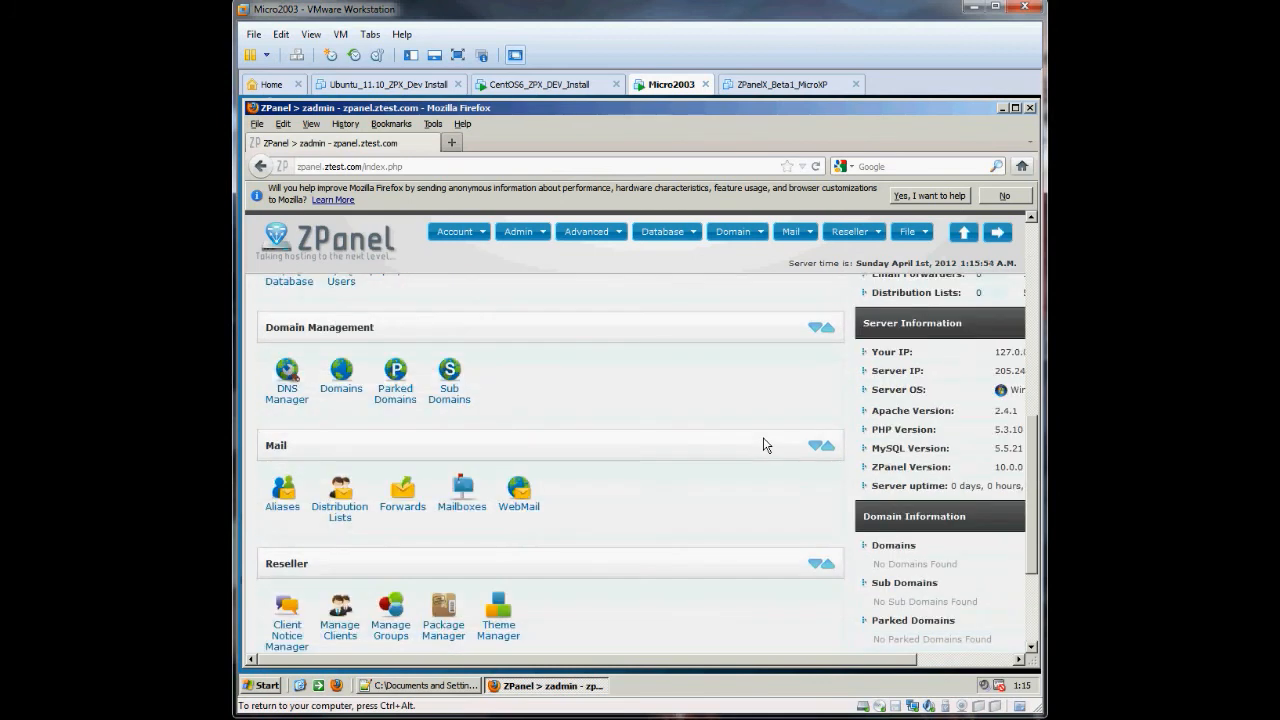
scroll(765, 443, "up", 4)
scroll(765, 443, "down", 6)
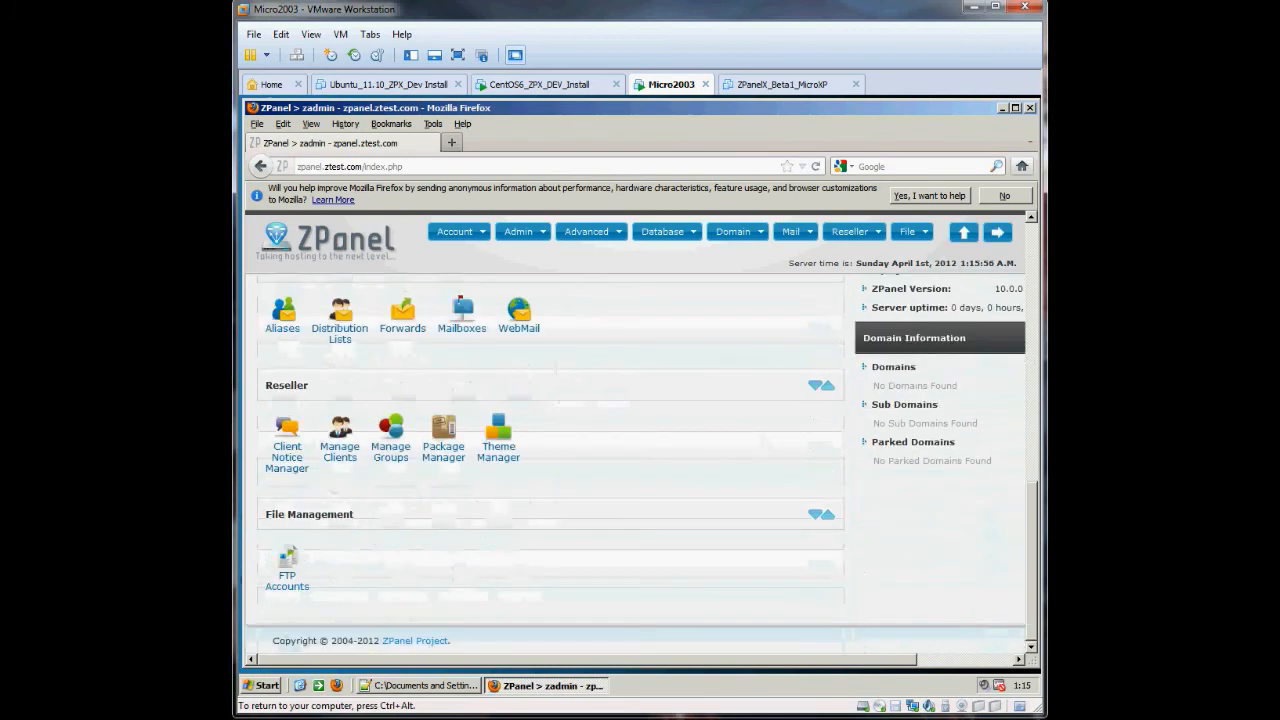
scroll(614, 443, "up", 6)
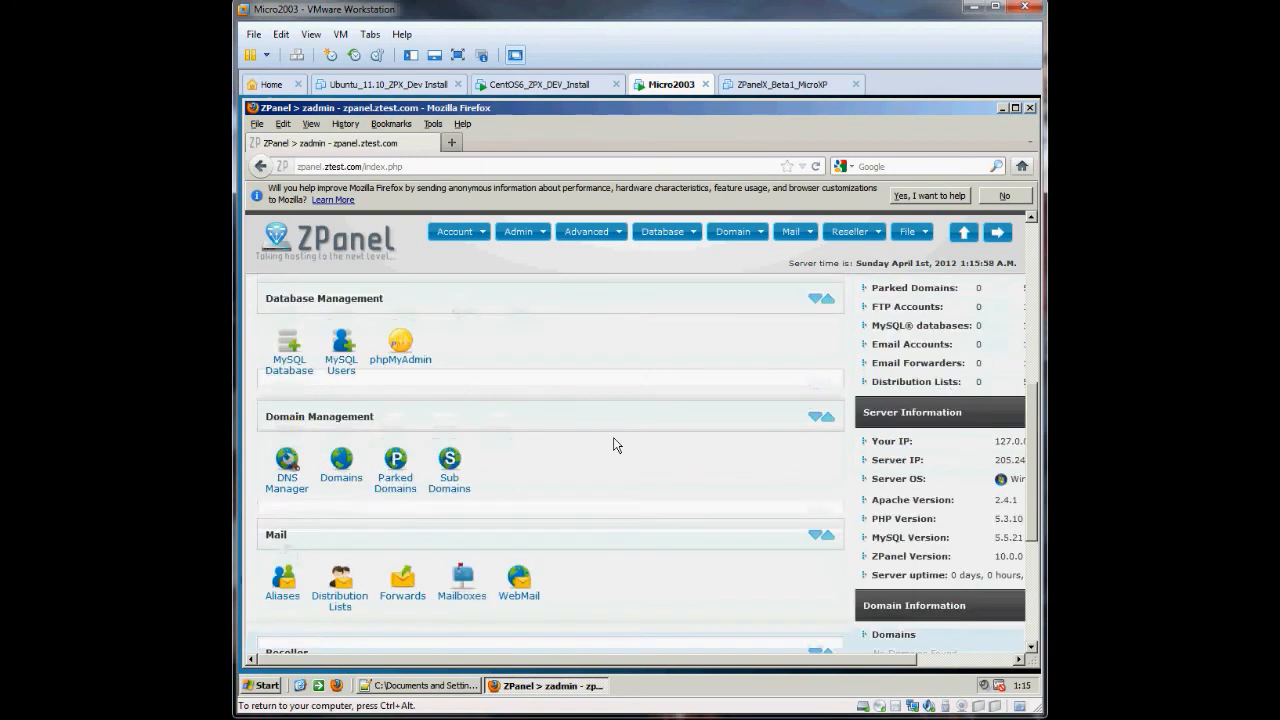
scroll(614, 443, "up", 4)
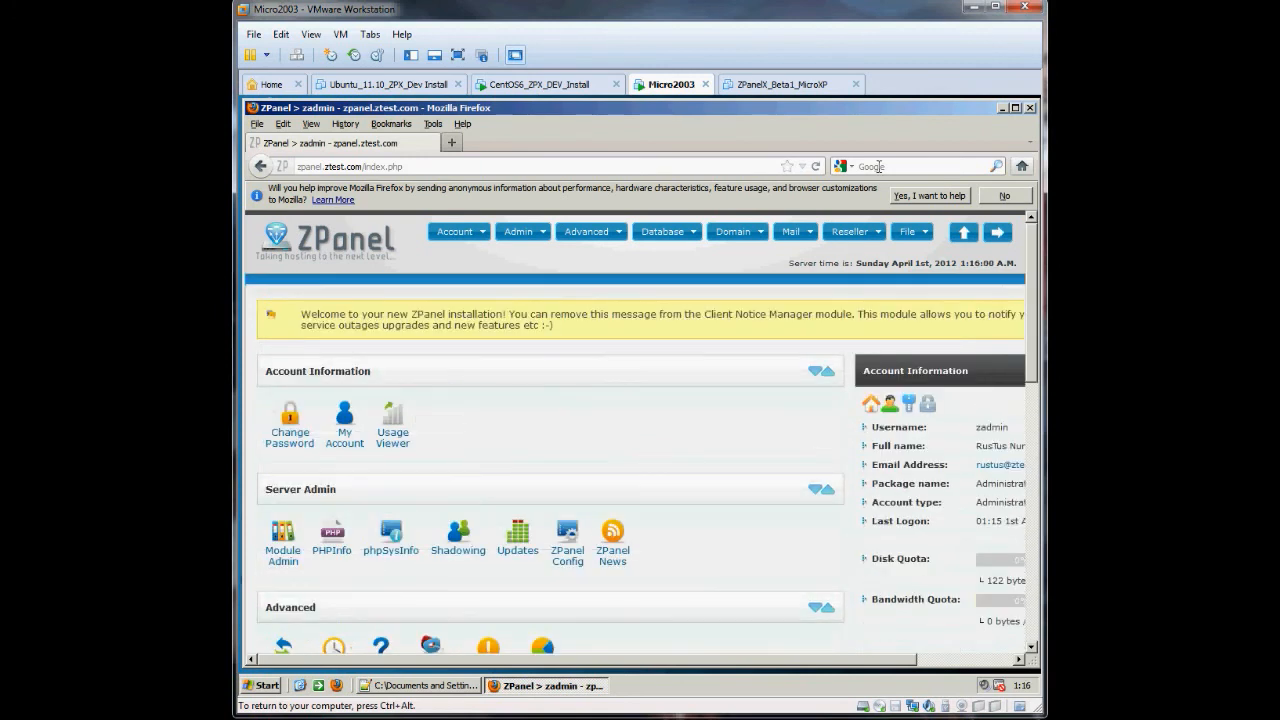
- Minimize Firefox and Notepad++, then add the rustus.txt-clan.com repository with zppy in a command prompt
left_click(1003, 108)
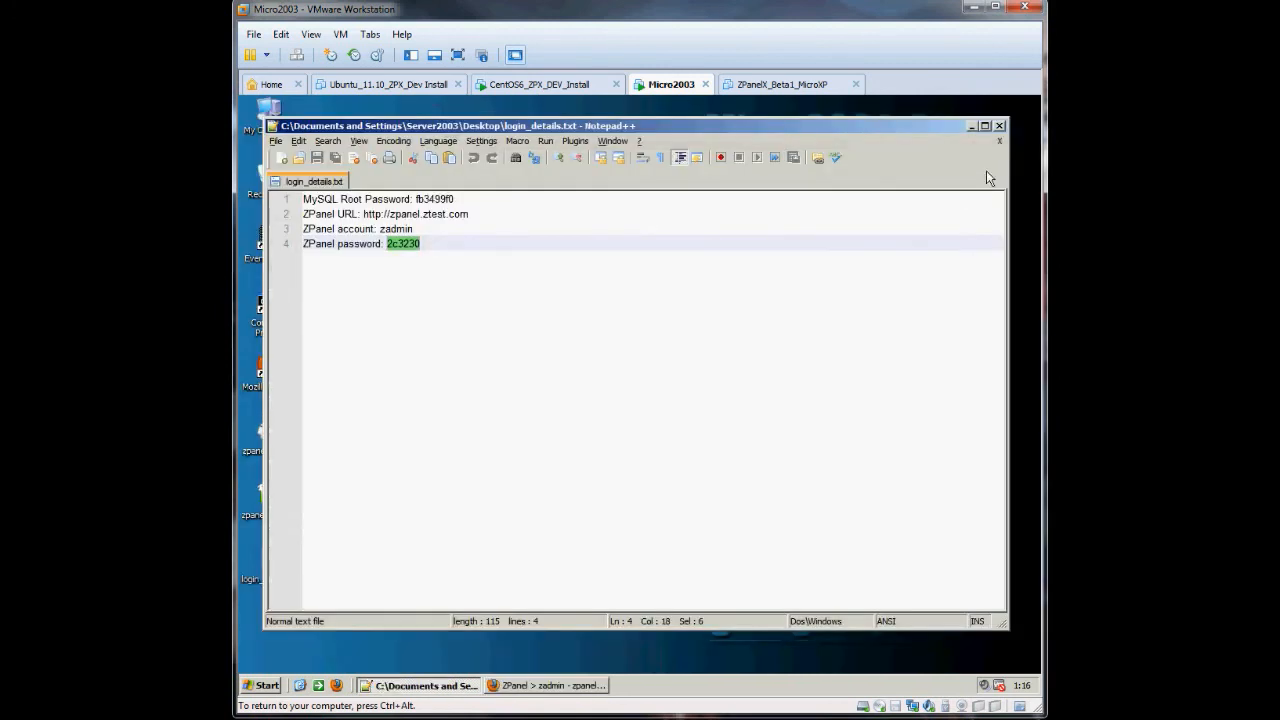
left_click(971, 126)
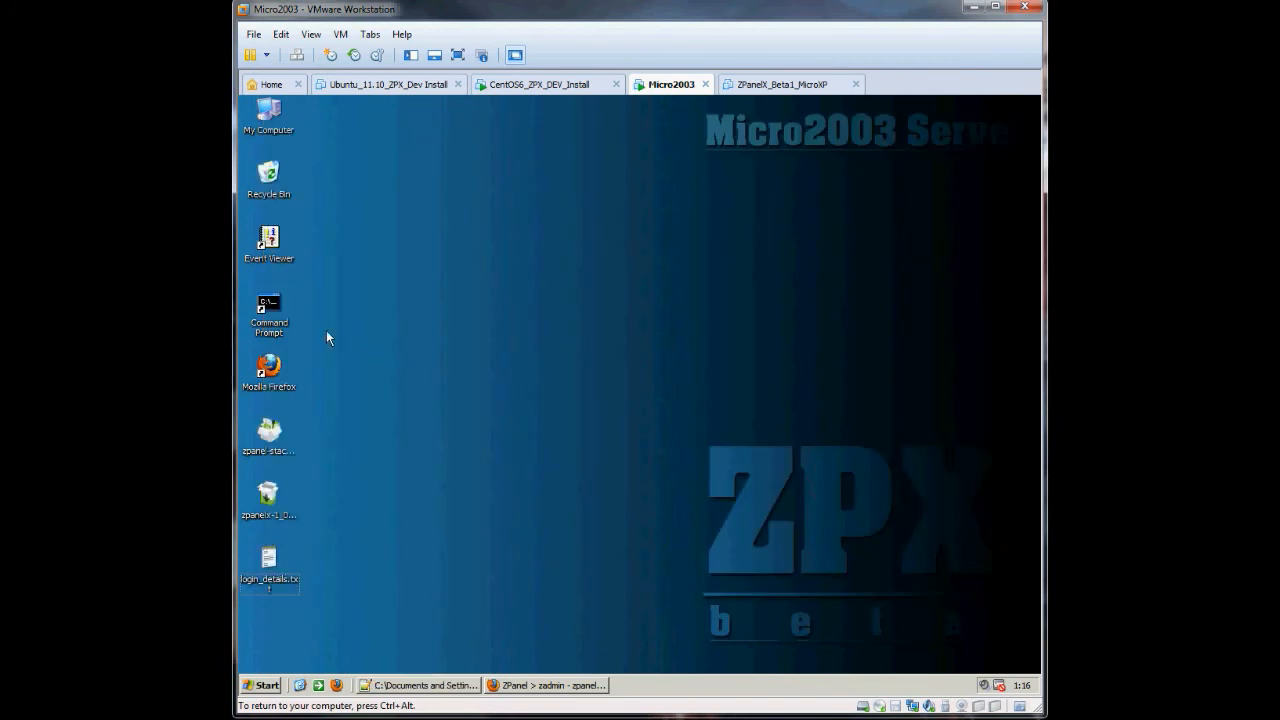
double_click(268, 318)
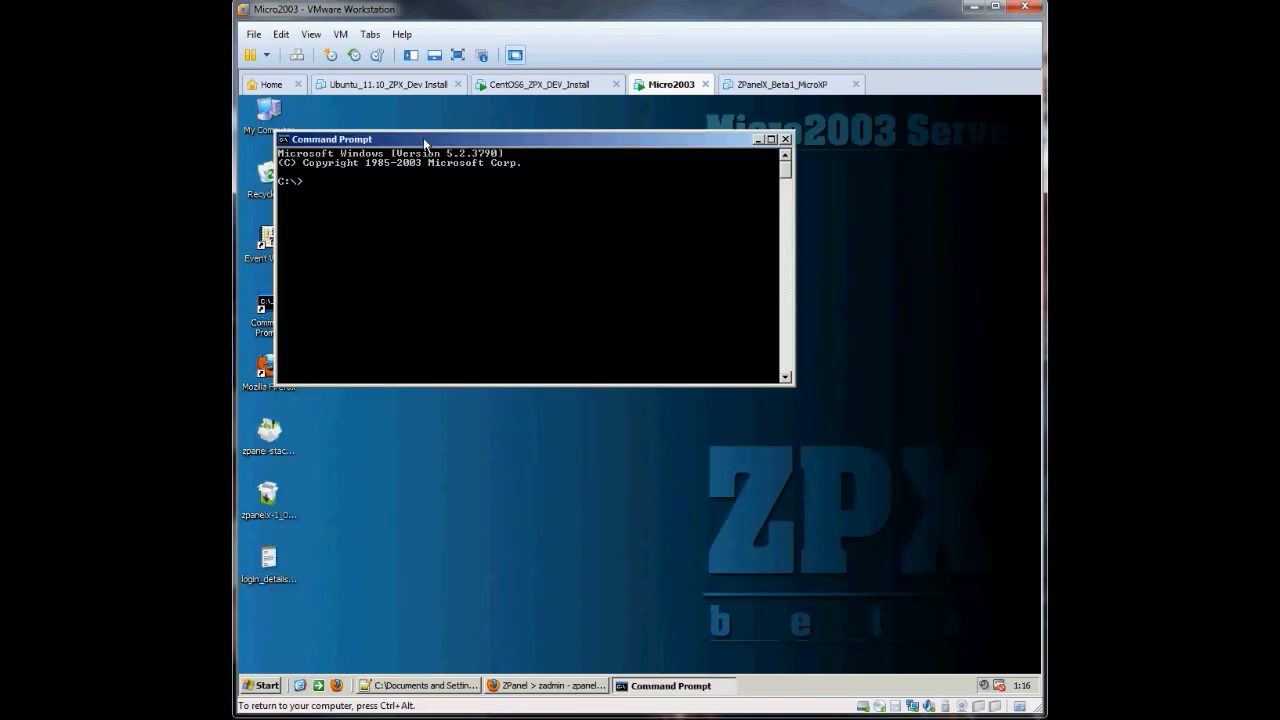
left_click_drag(422, 139, 455, 166)
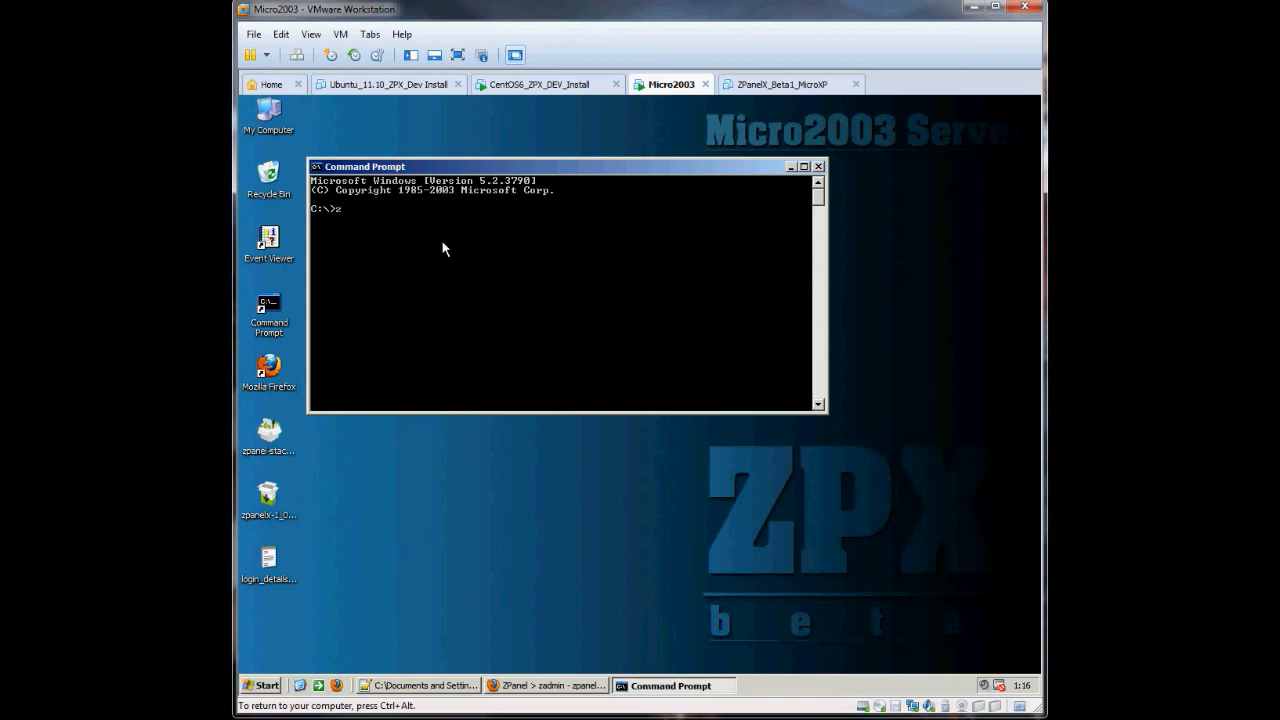
type("ppy")
type("repo add rustus.txt-clan.com")
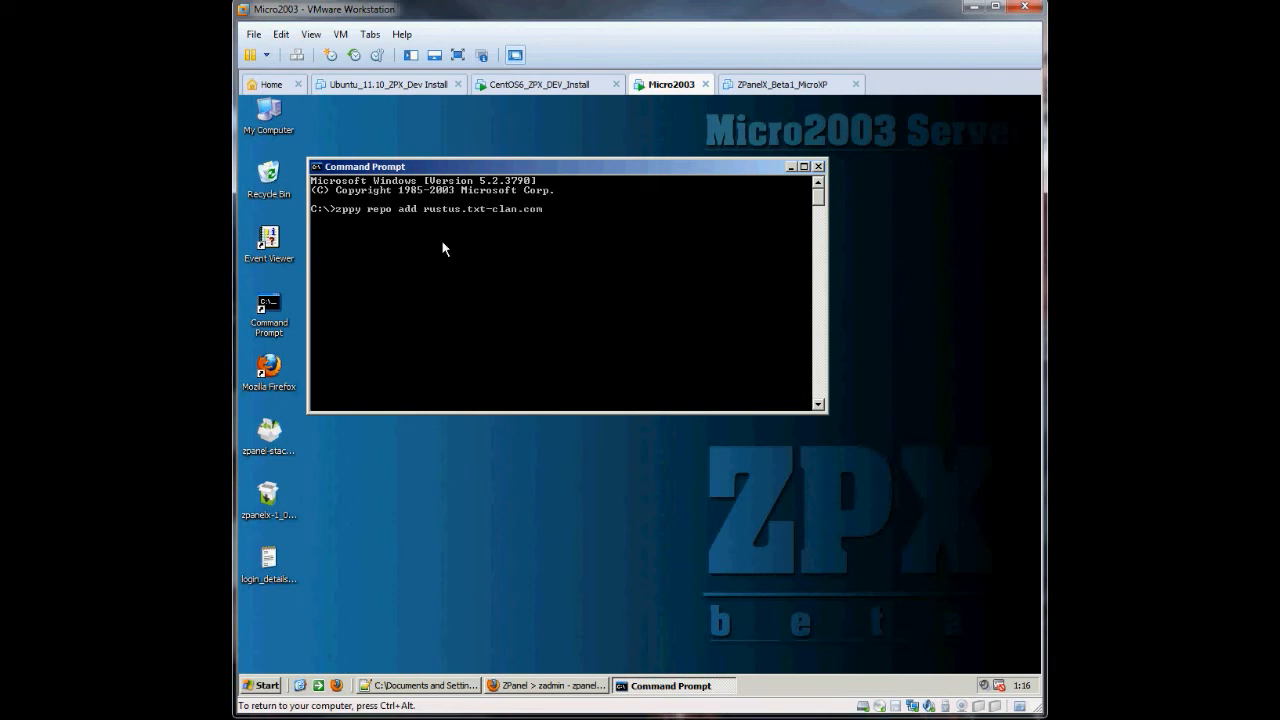
key("Return")
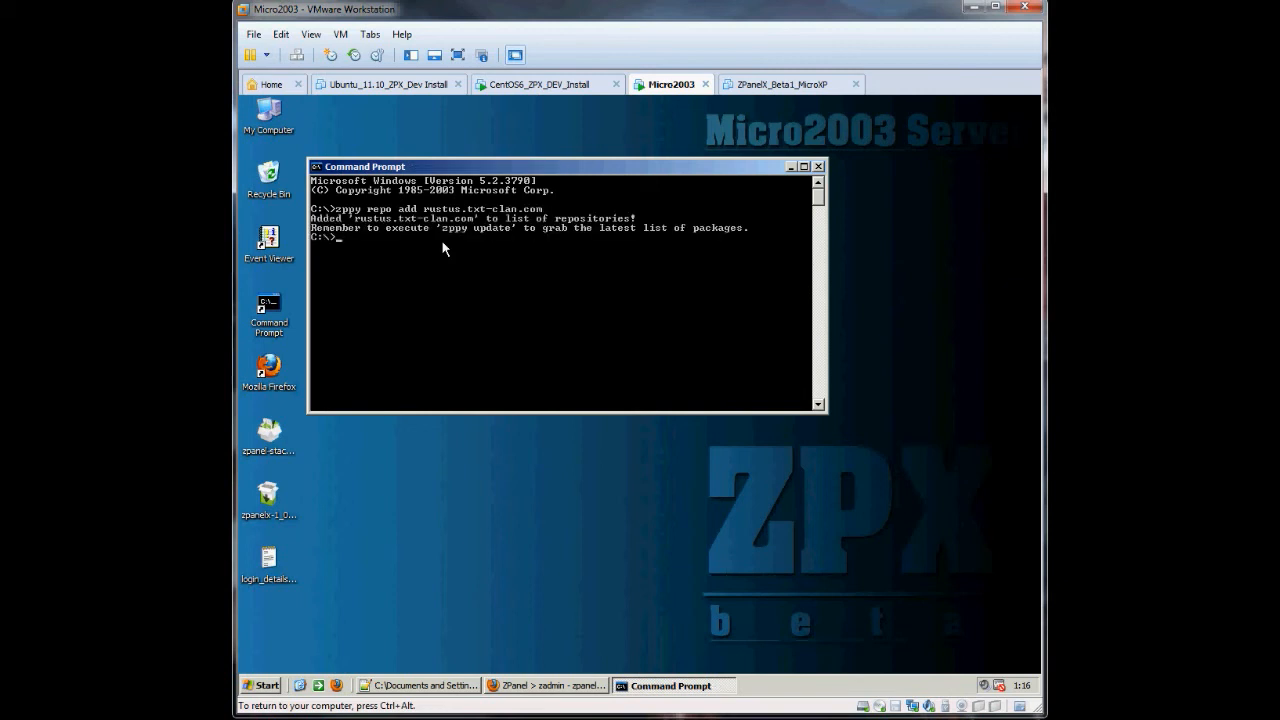
- Refresh the package list with 'zppy update' and install the autoip module
type("zppy update")
key("Return")
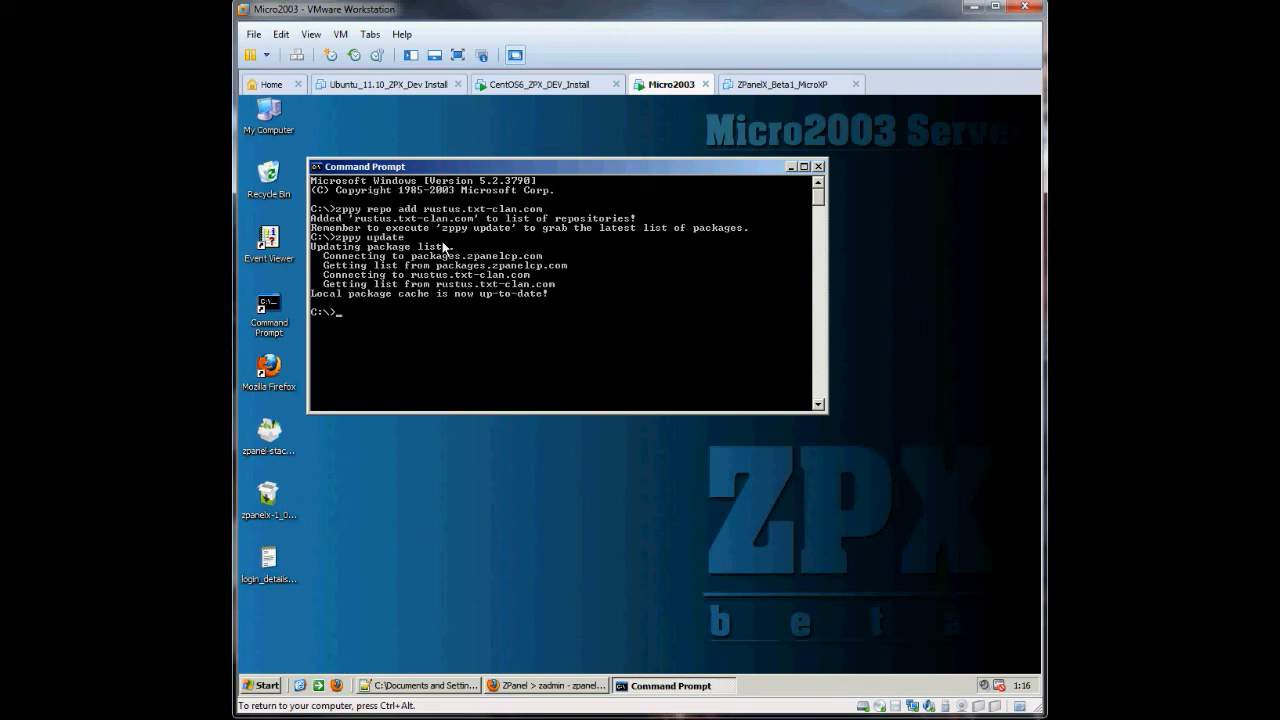
type("zppy install autoip")
key("Return")
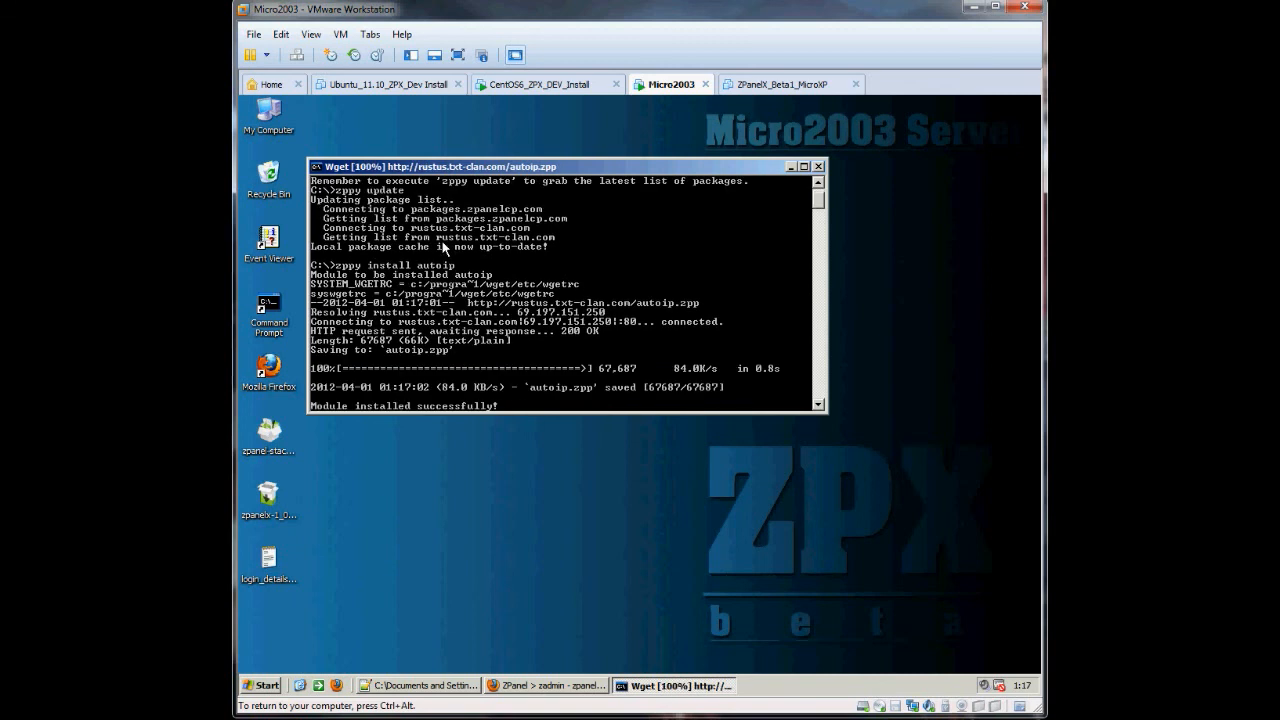
- Back in Firefox, adjust the AutoIP Updater row in ZPanel's Module Admin and save the changes
left_click(530, 688)
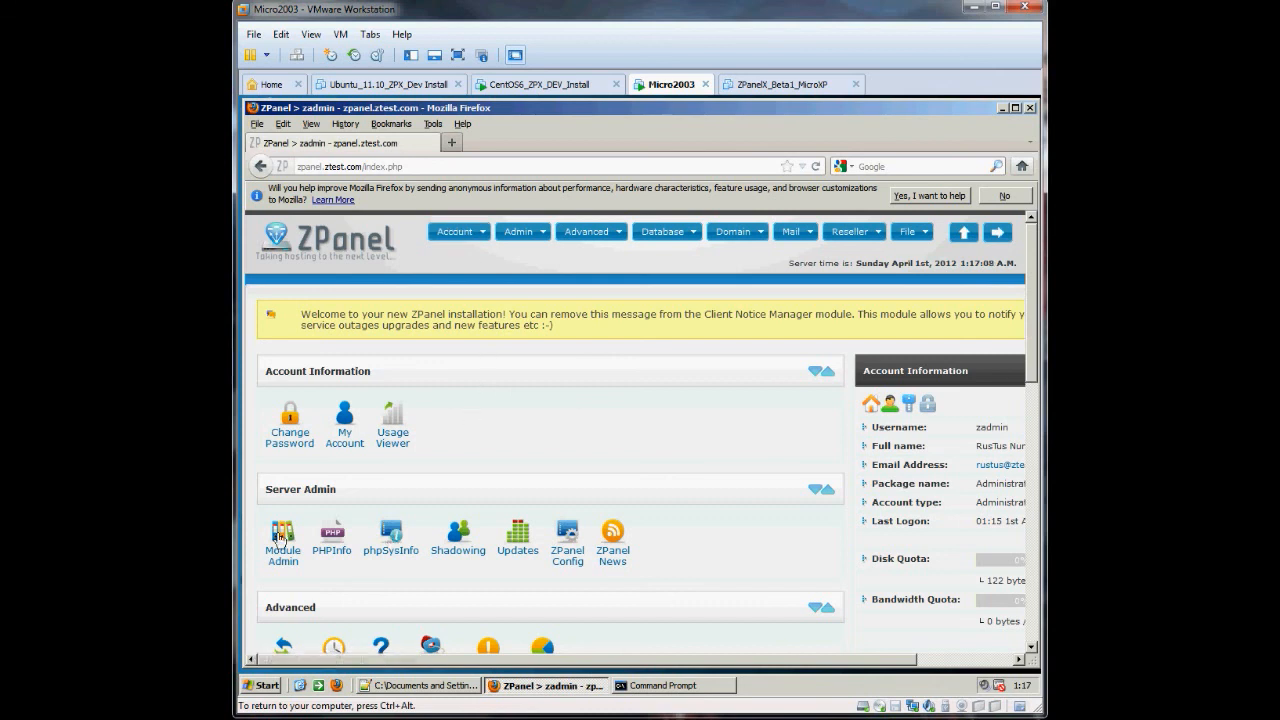
left_click(390, 538)
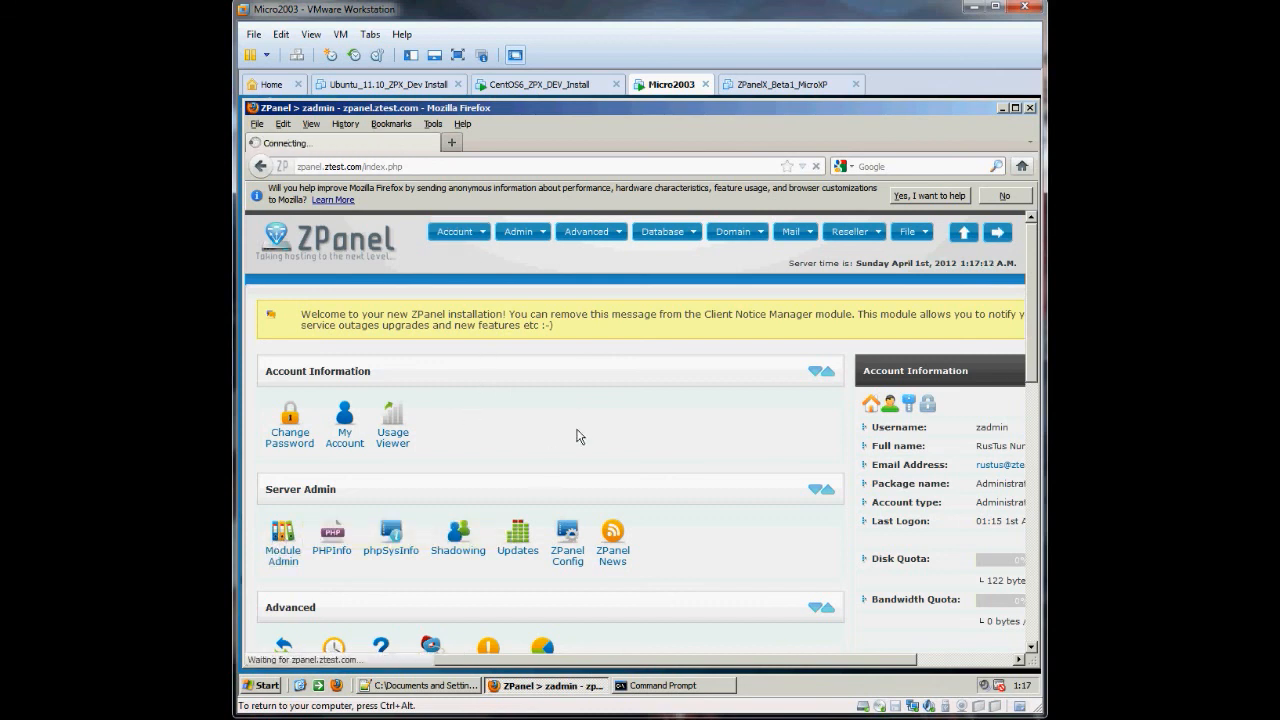
scroll(577, 436, "down", 5)
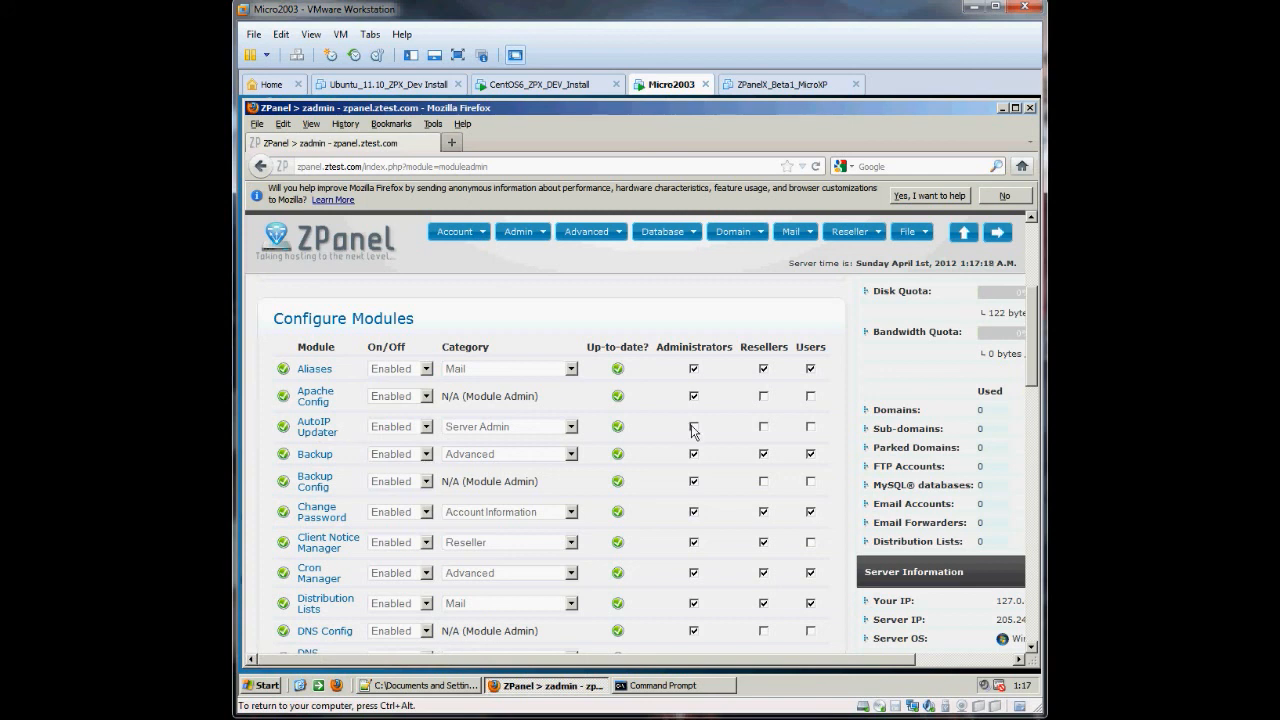
left_click_drag(1031, 332, 1034, 578)
left_click(320, 486)
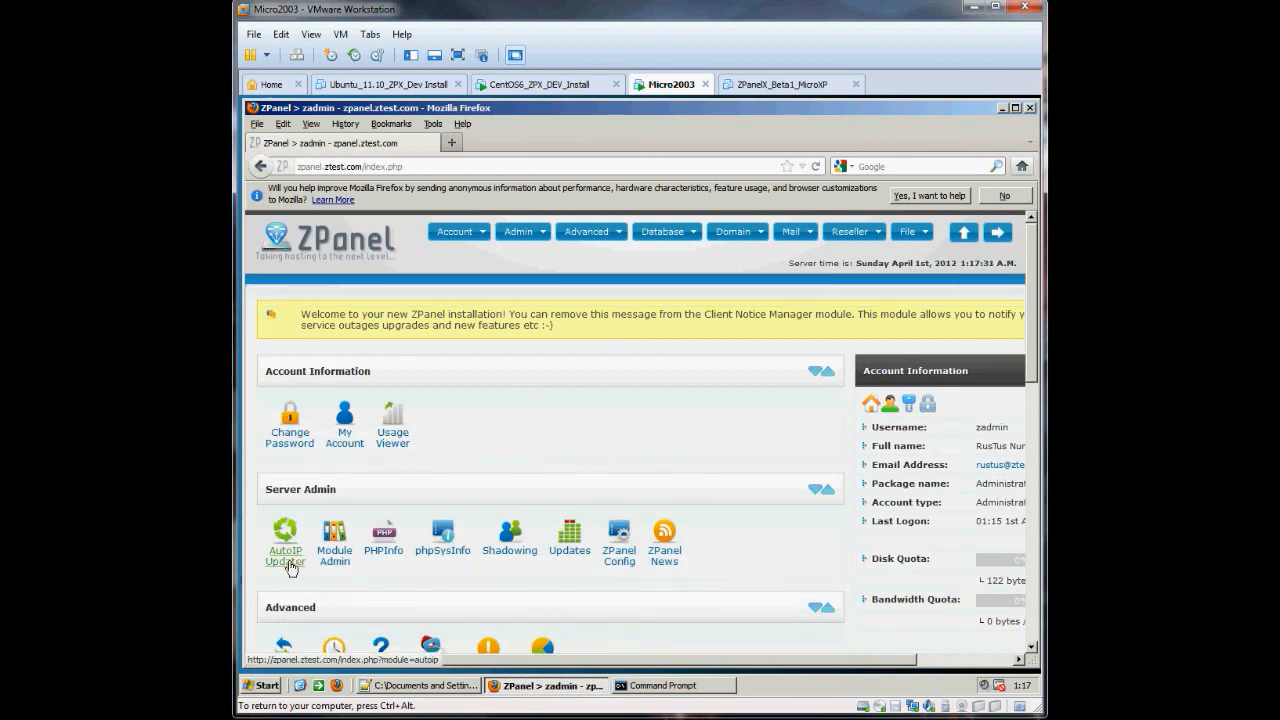
left_click(285, 548)
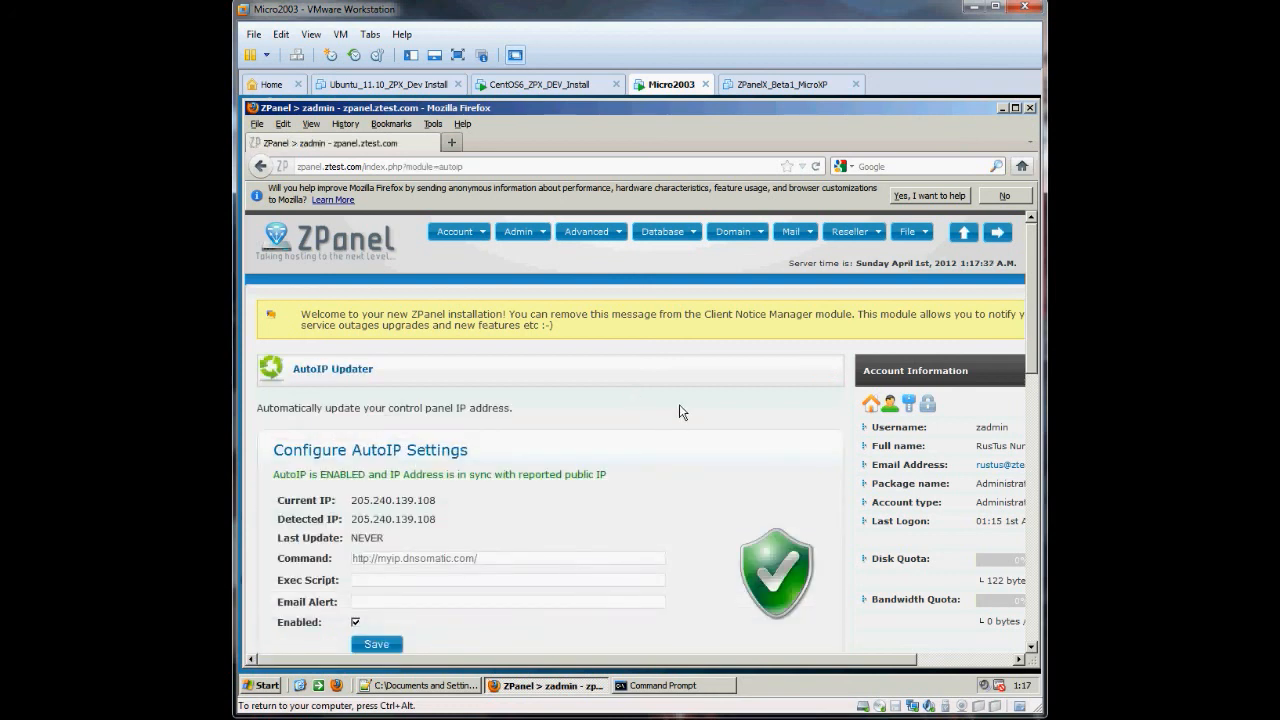
scroll(679, 411, "down", 2)
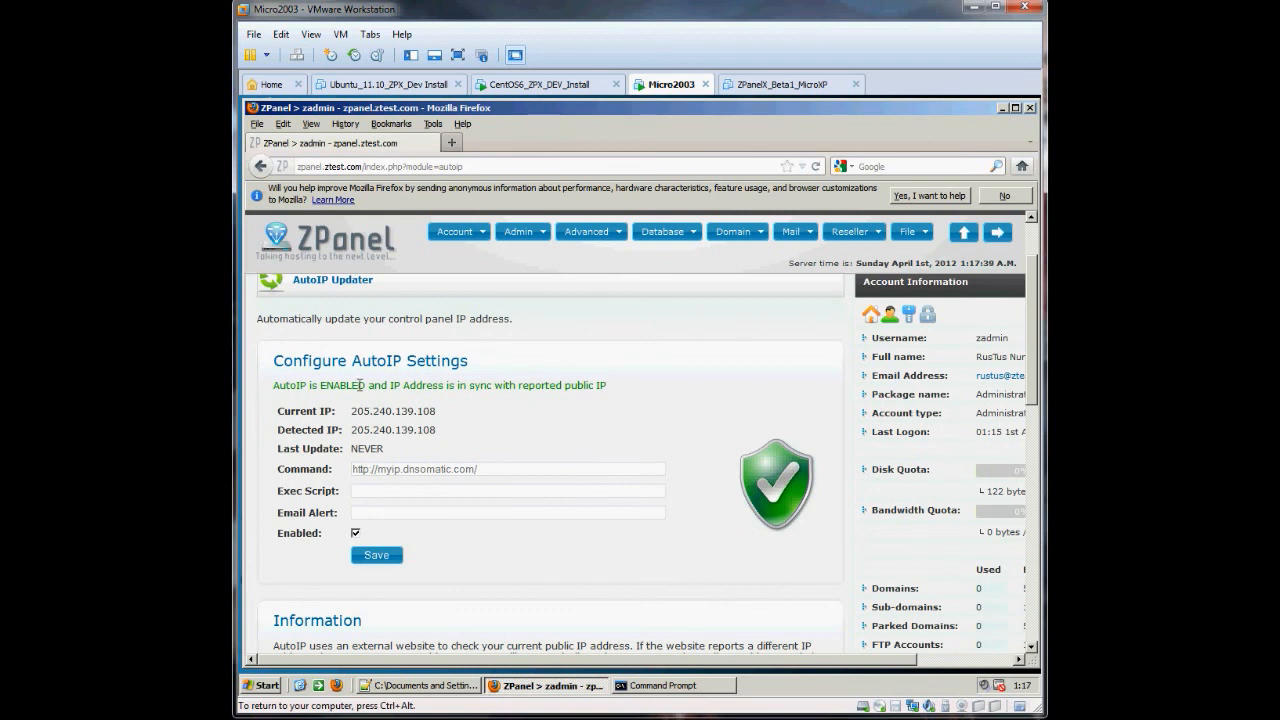
scroll(566, 382, "up", 2)
scroll(568, 380, "down", 2)
left_click_drag(446, 415, 350, 411)
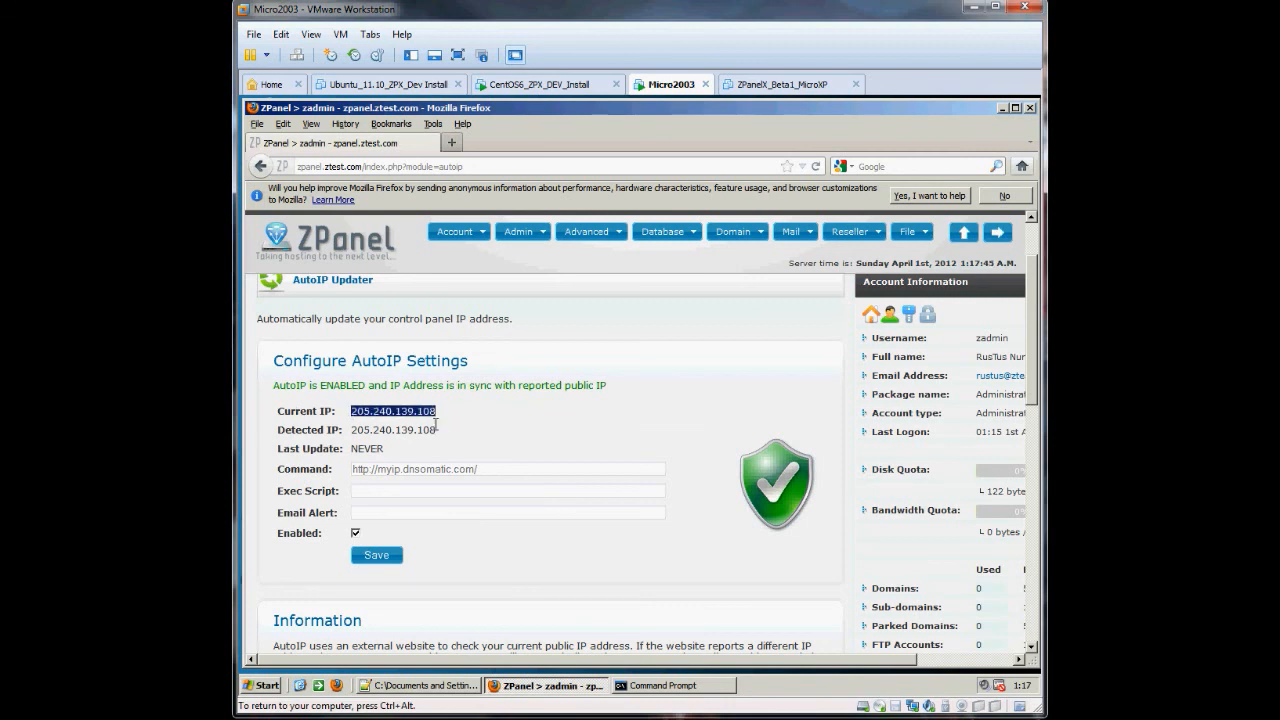
left_click_drag(438, 430, 352, 431)
left_click(477, 441)
scroll(490, 418, "down", 5)
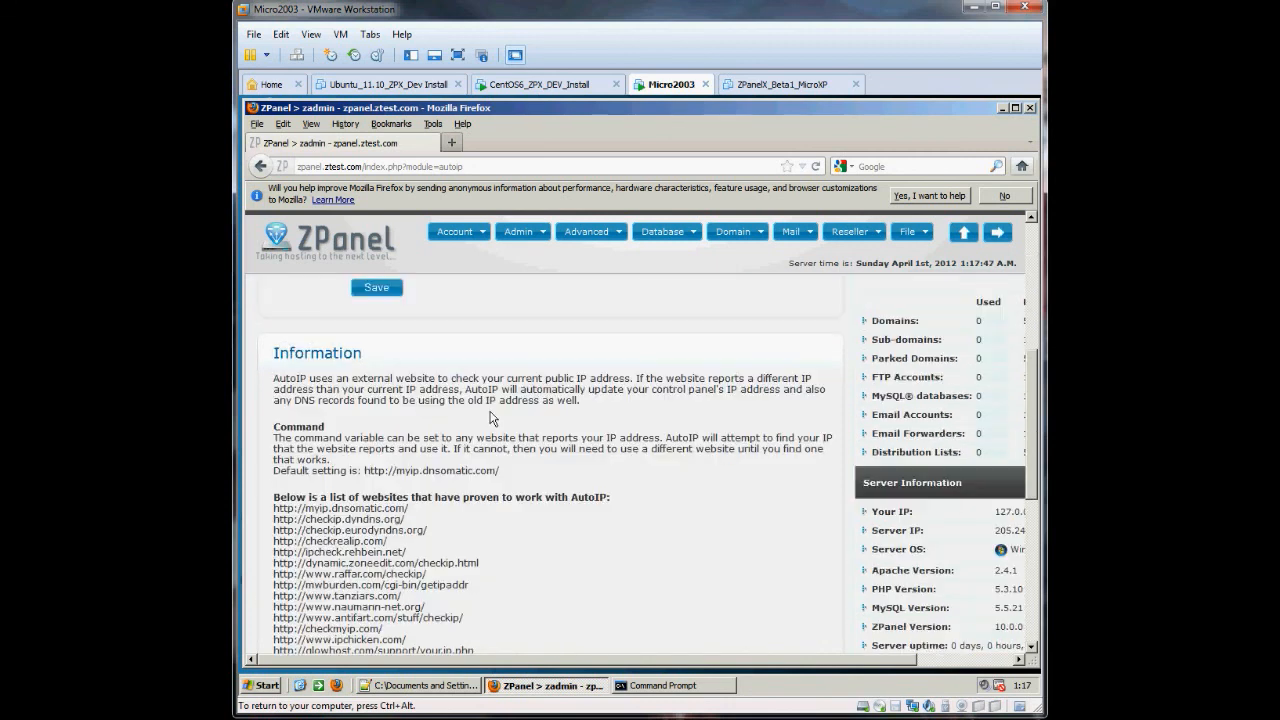
scroll(490, 418, "down", 3)
scroll(495, 420, "up", 10)
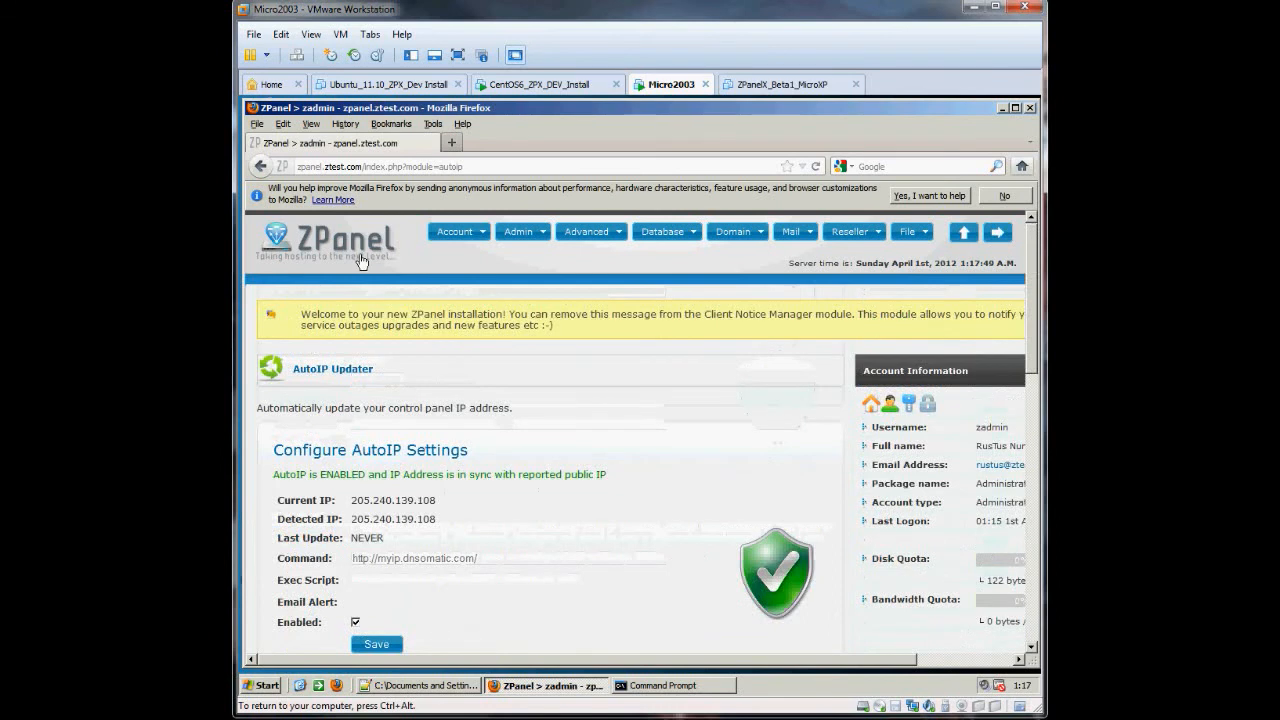
- Minimize the ZPanel Firefox window and close the Command Prompt on the Micro2003 desktop
left_click(1001, 109)
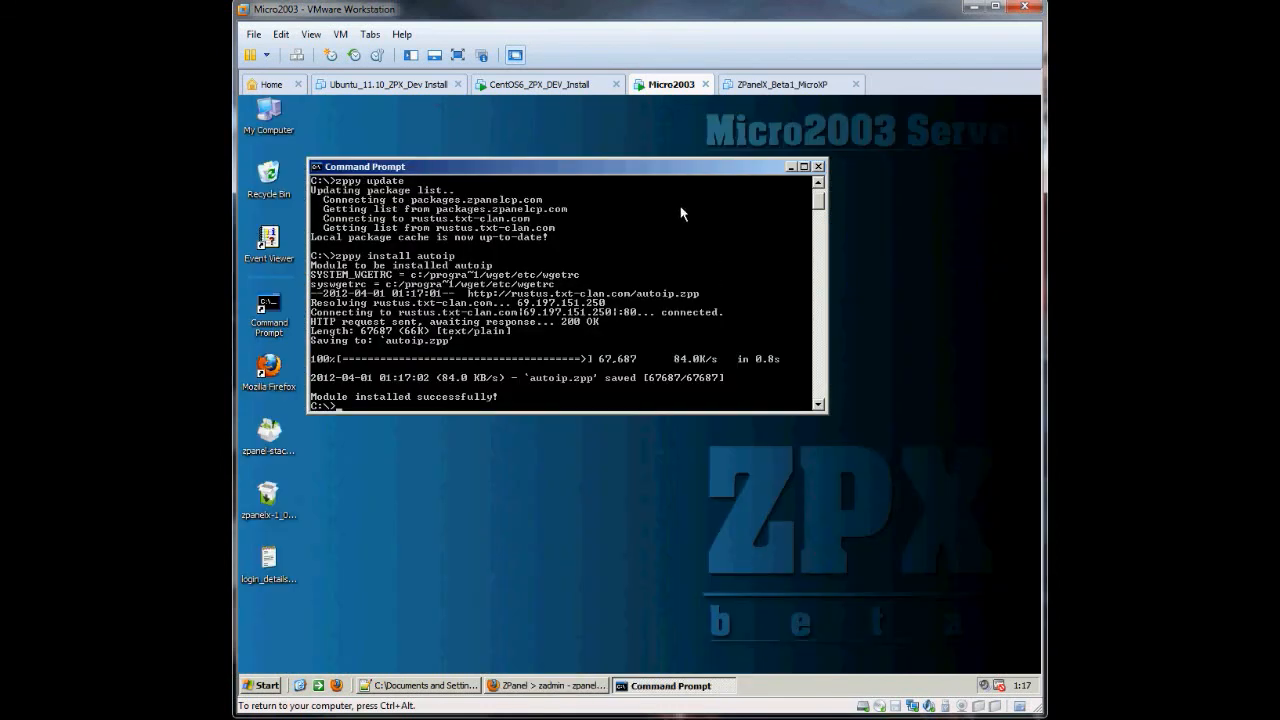
left_click_drag(634, 174, 699, 188)
left_click(884, 181)
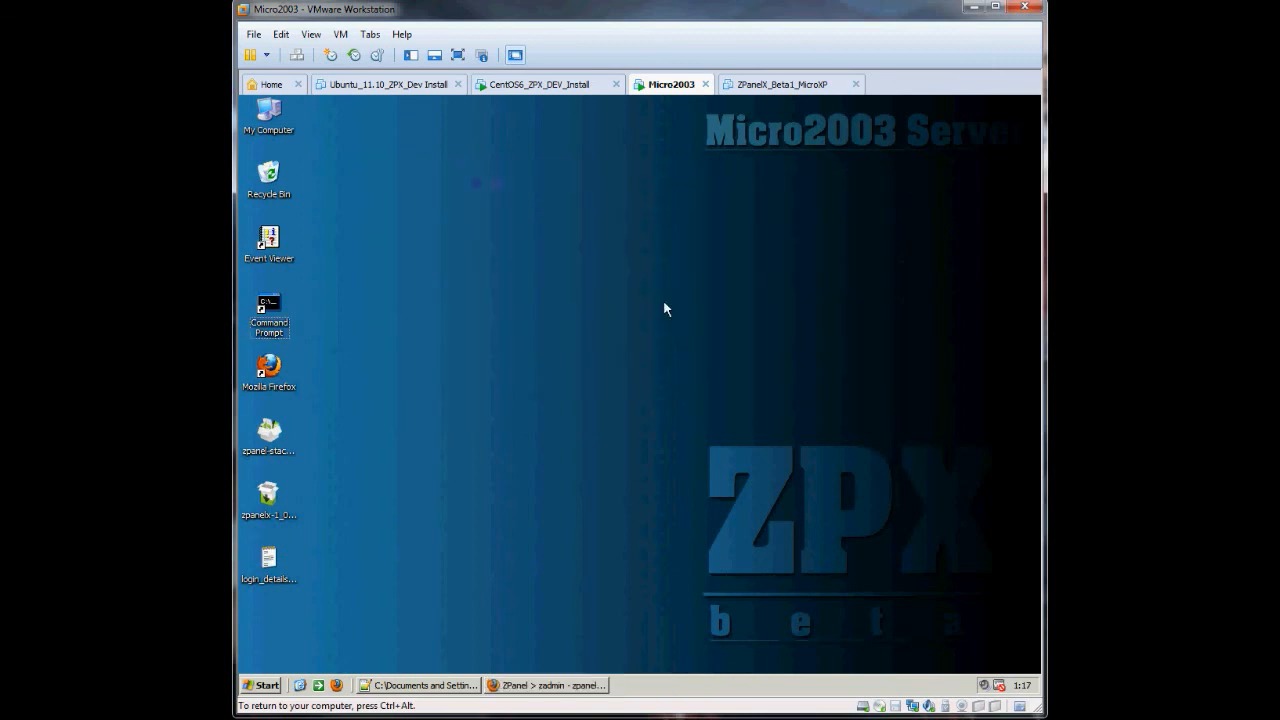